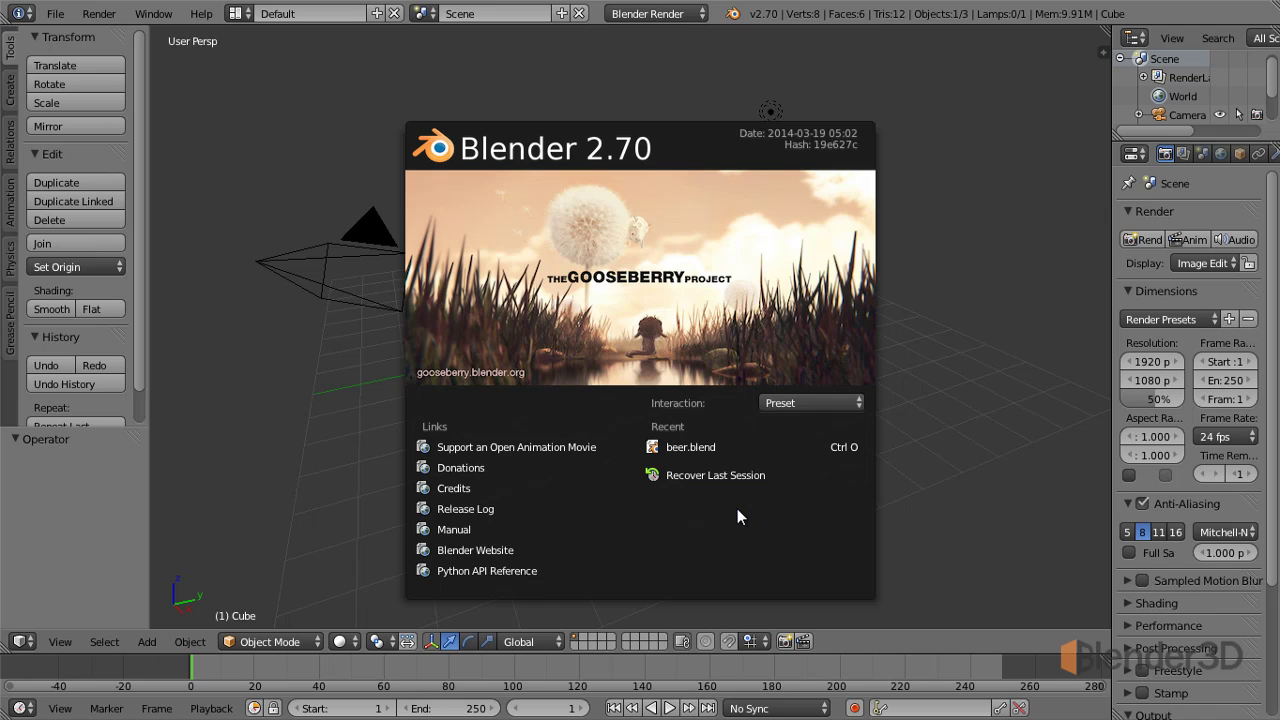
- Check the splash screen's Interaction presets, then close the splash to reveal the default cube, camera and lamp
click(826, 401)
click(262, 155)
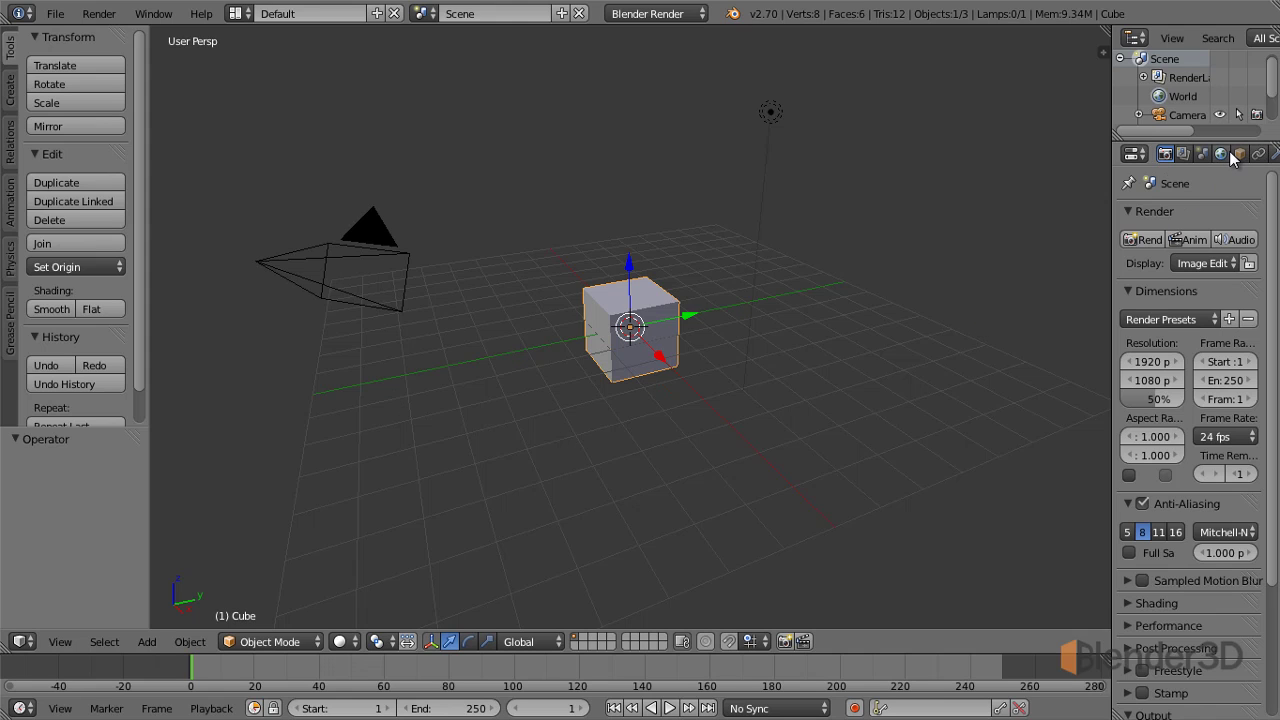
click(1184, 152)
click(1203, 152)
click(1184, 152)
click(1164, 152)
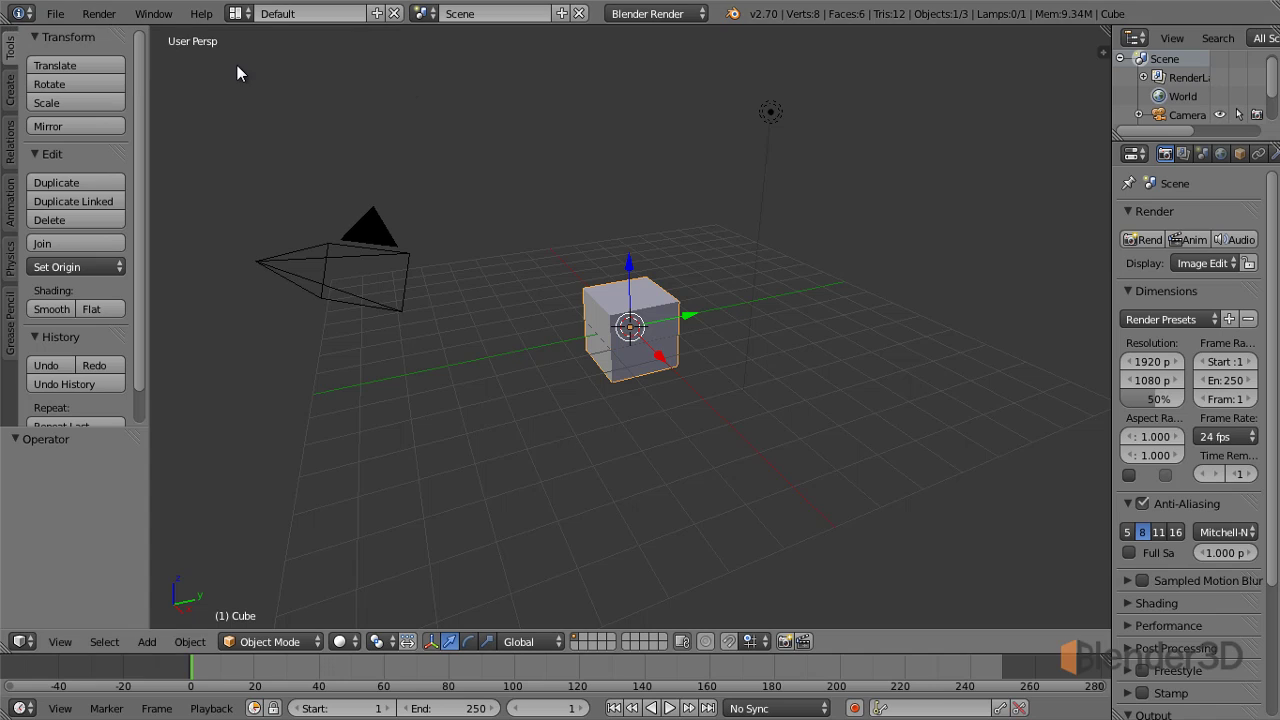
click(18, 19)
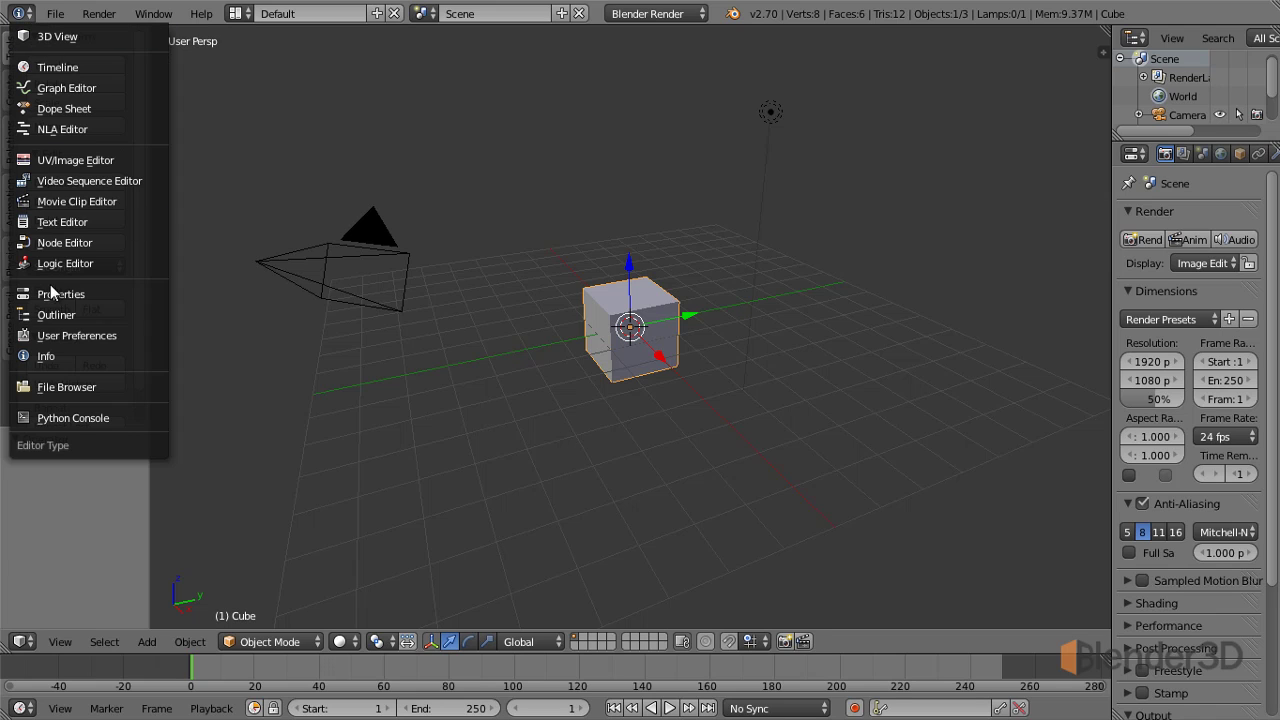
click(78, 35)
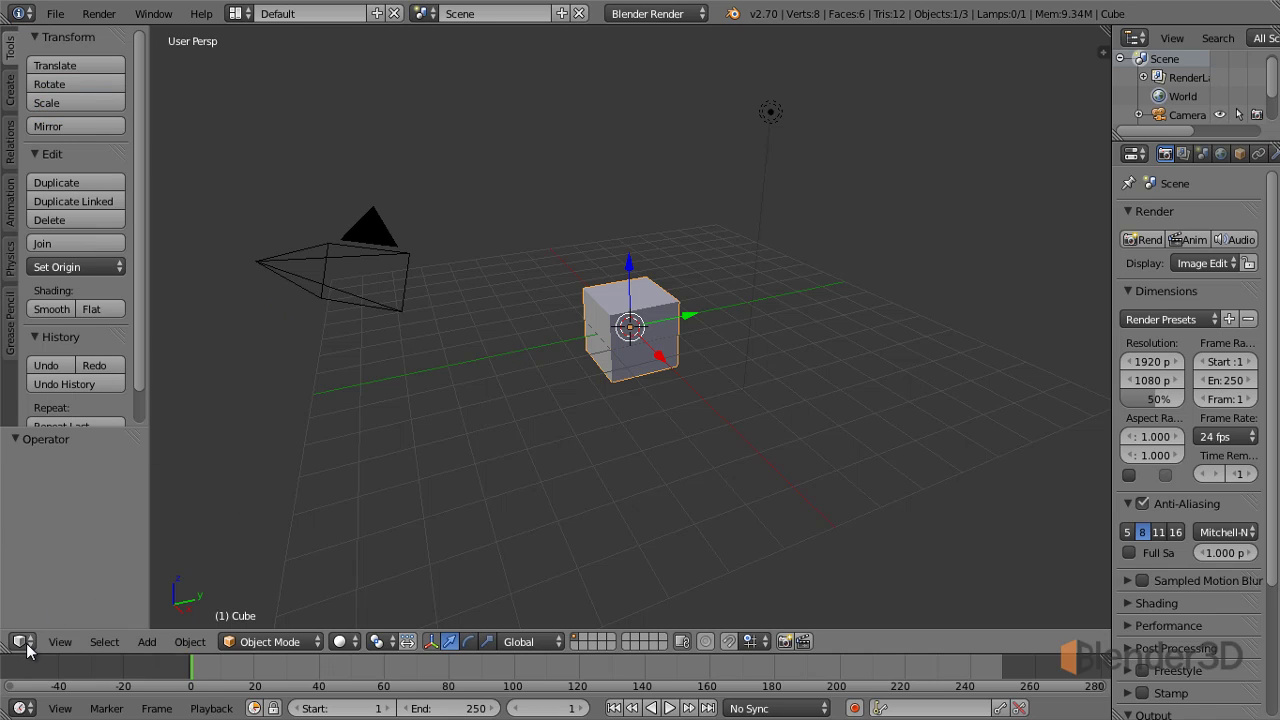
click(22, 641)
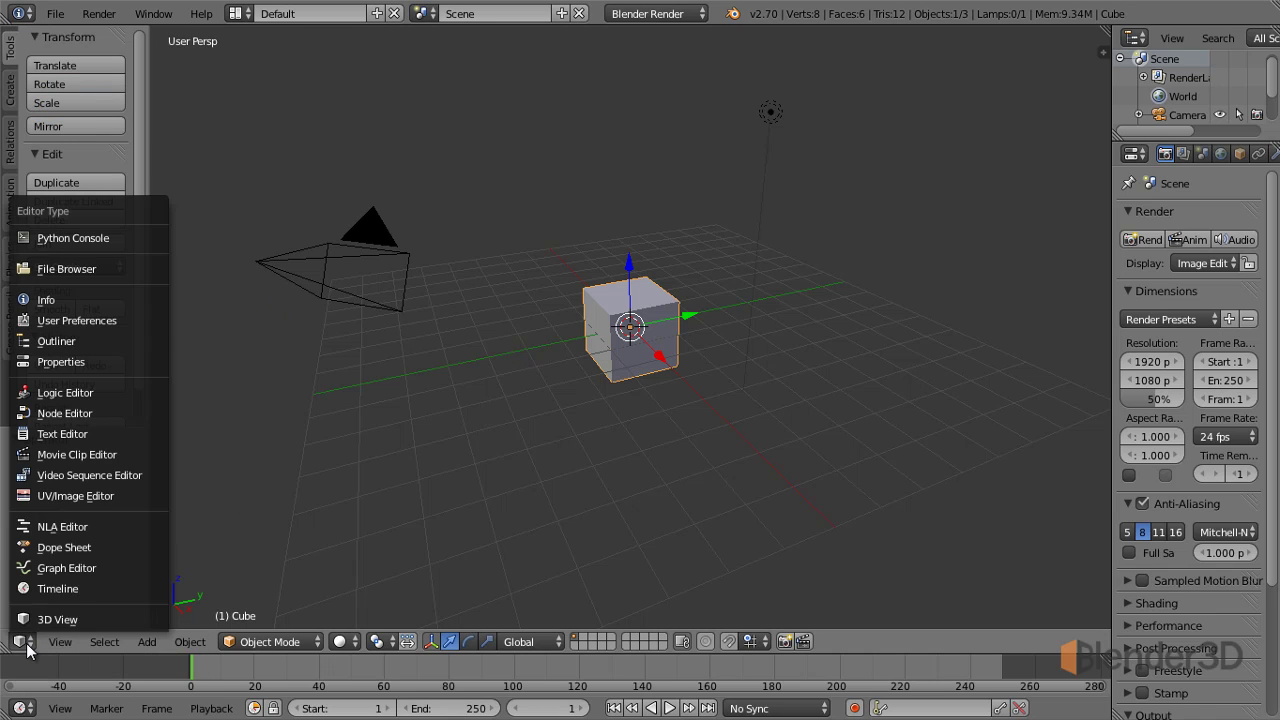
click(22, 708)
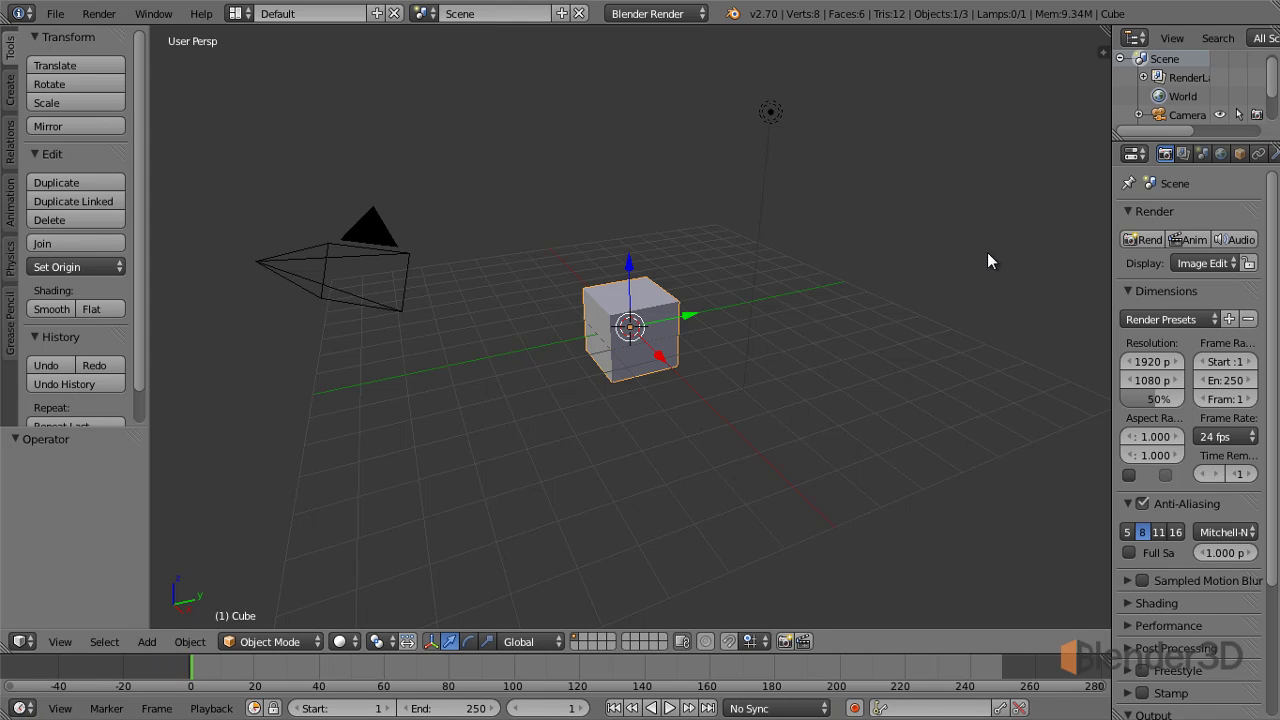
click(1140, 158)
click(1137, 153)
click(22, 708)
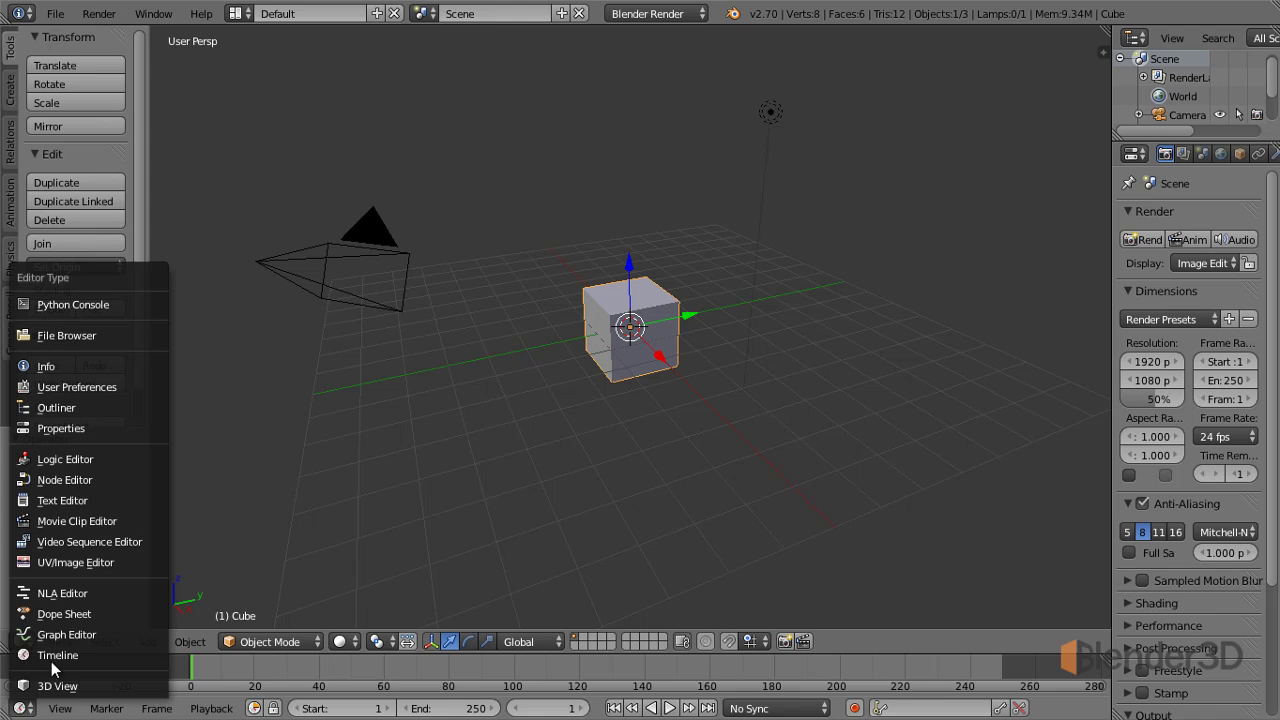
click(114, 634)
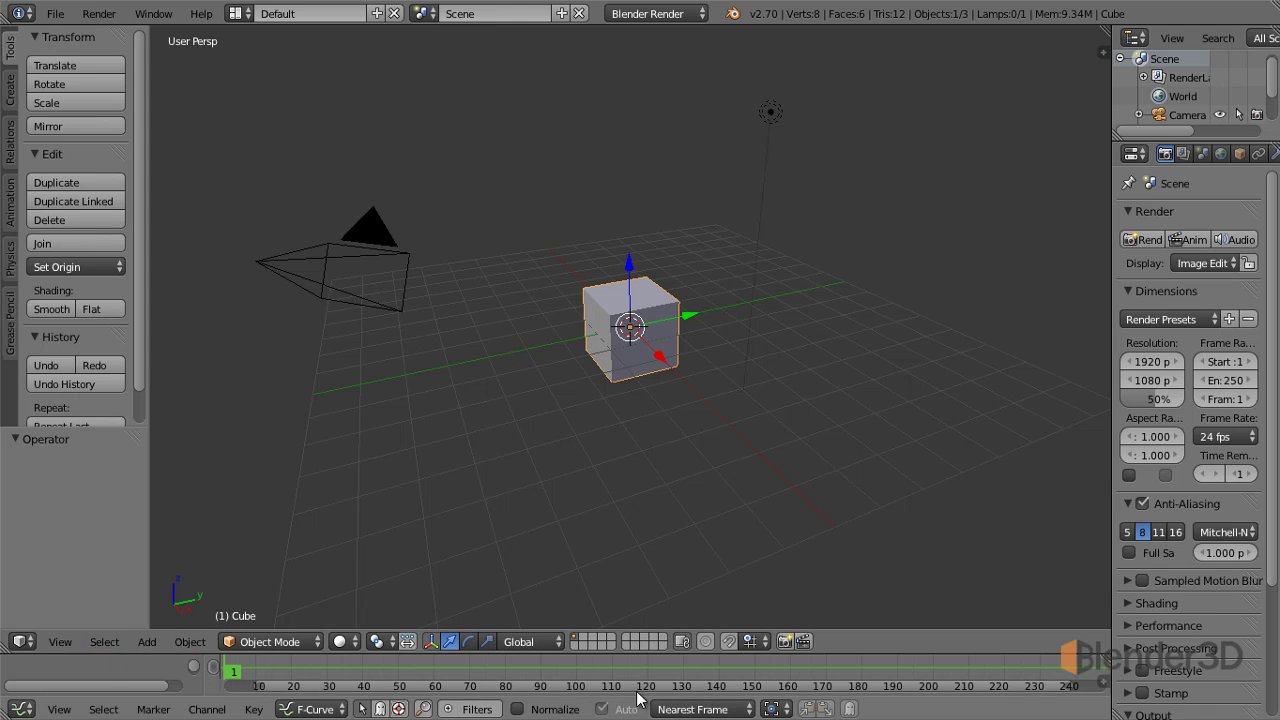
click(22, 708)
click(57, 655)
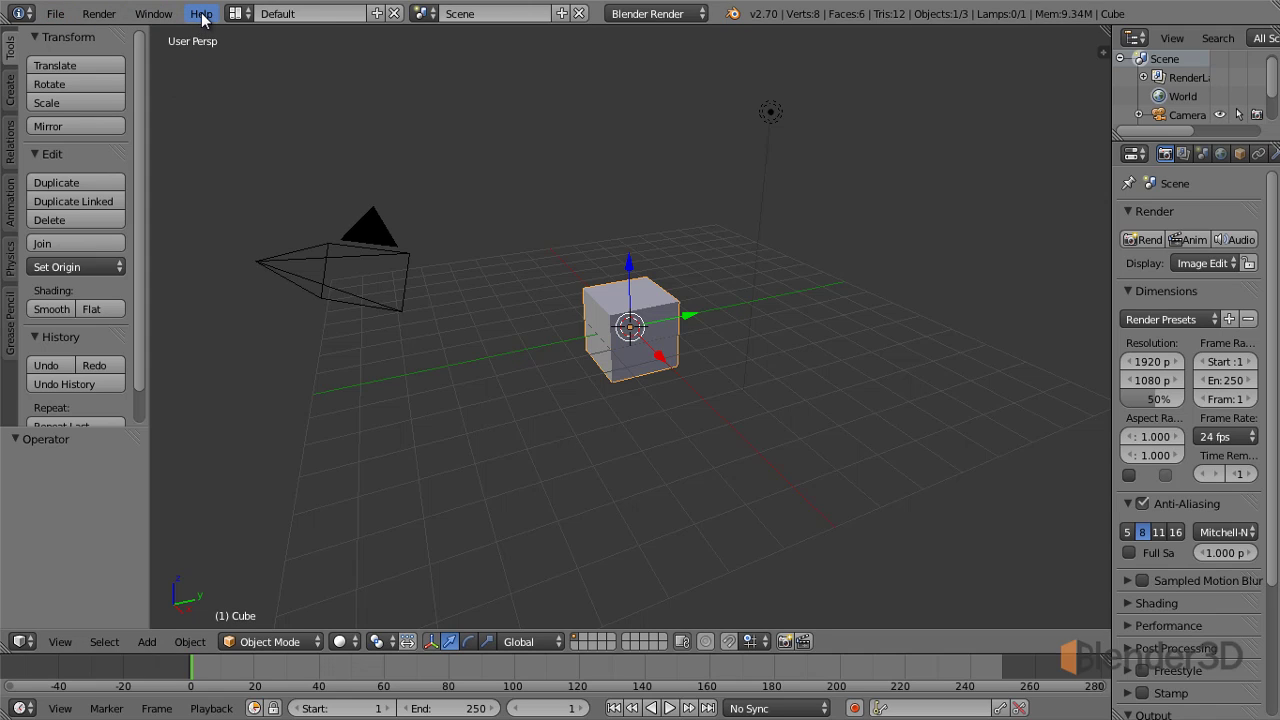
- Show the File menu from the top Info header
click(68, 17)
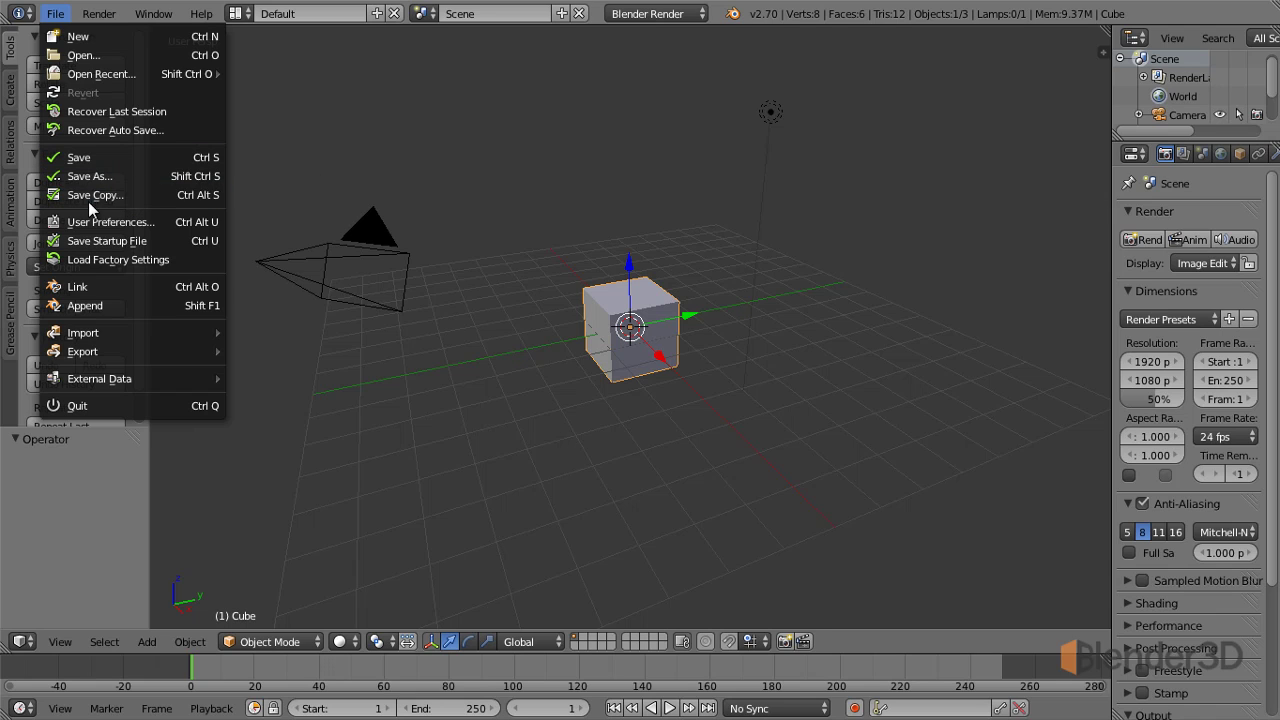
click(169, 224)
drag(304, 18, 520, 112)
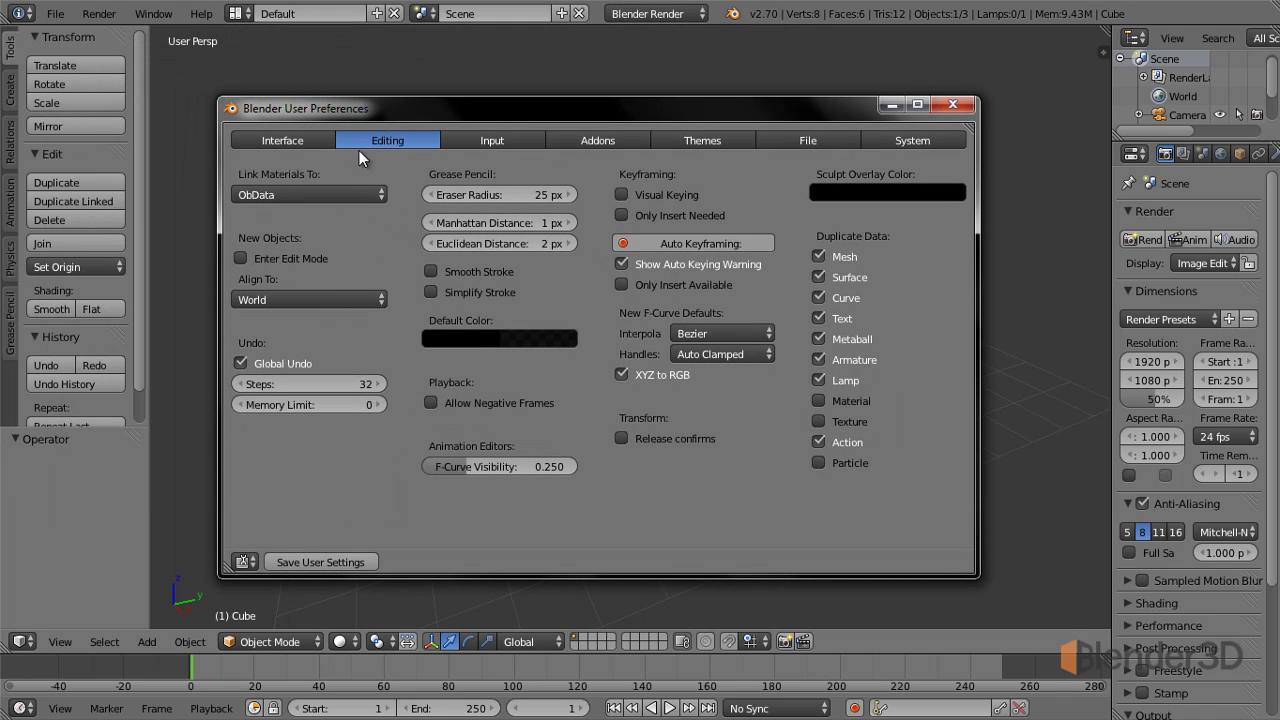
click(508, 137)
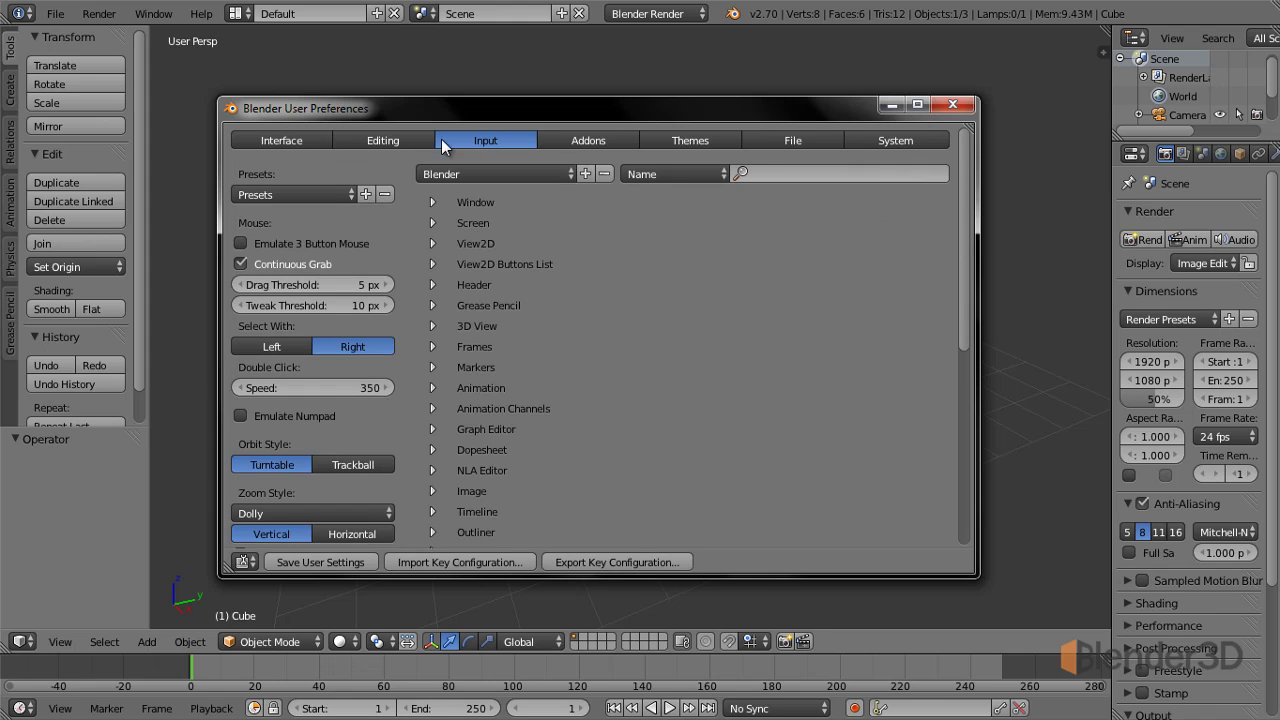
click(270, 141)
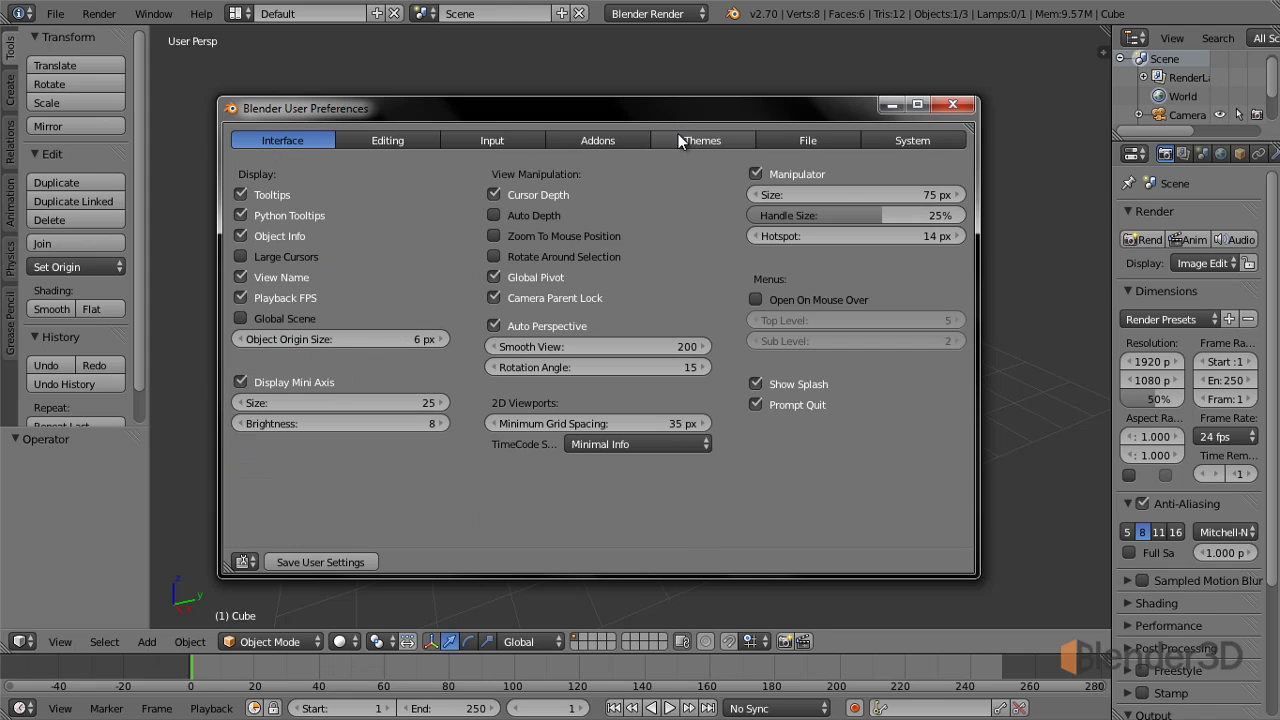
click(618, 137)
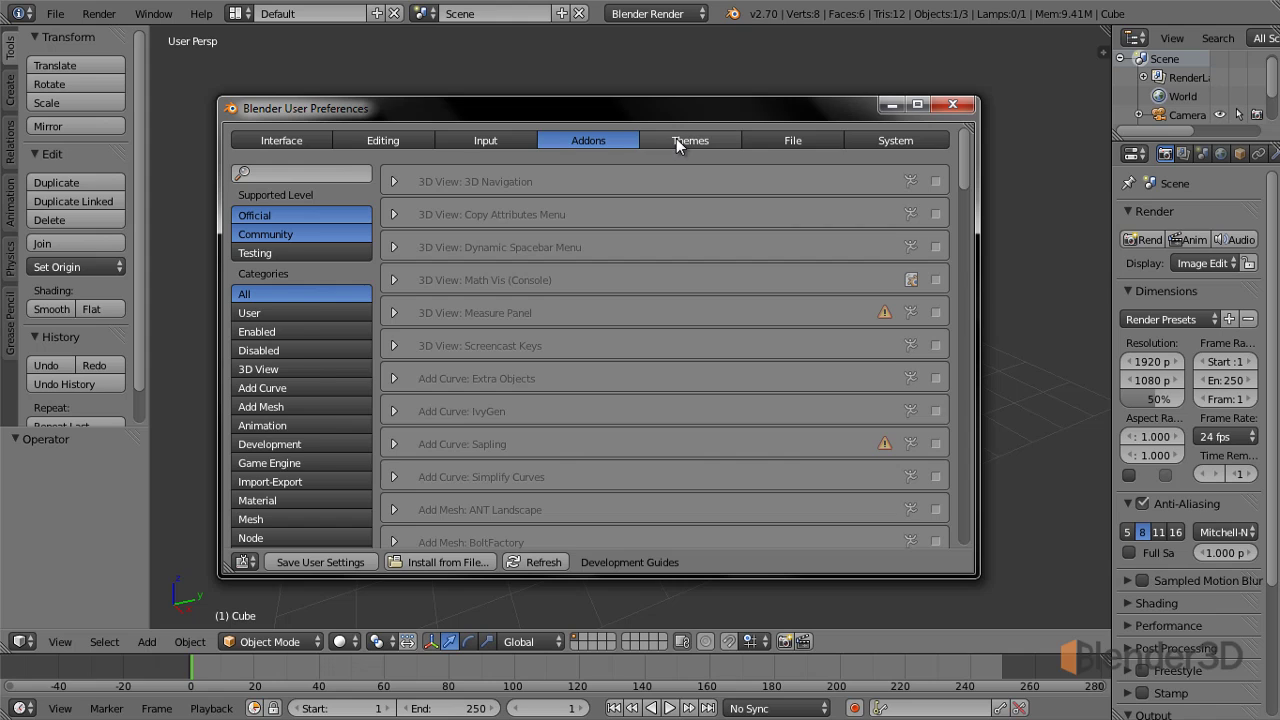
click(676, 140)
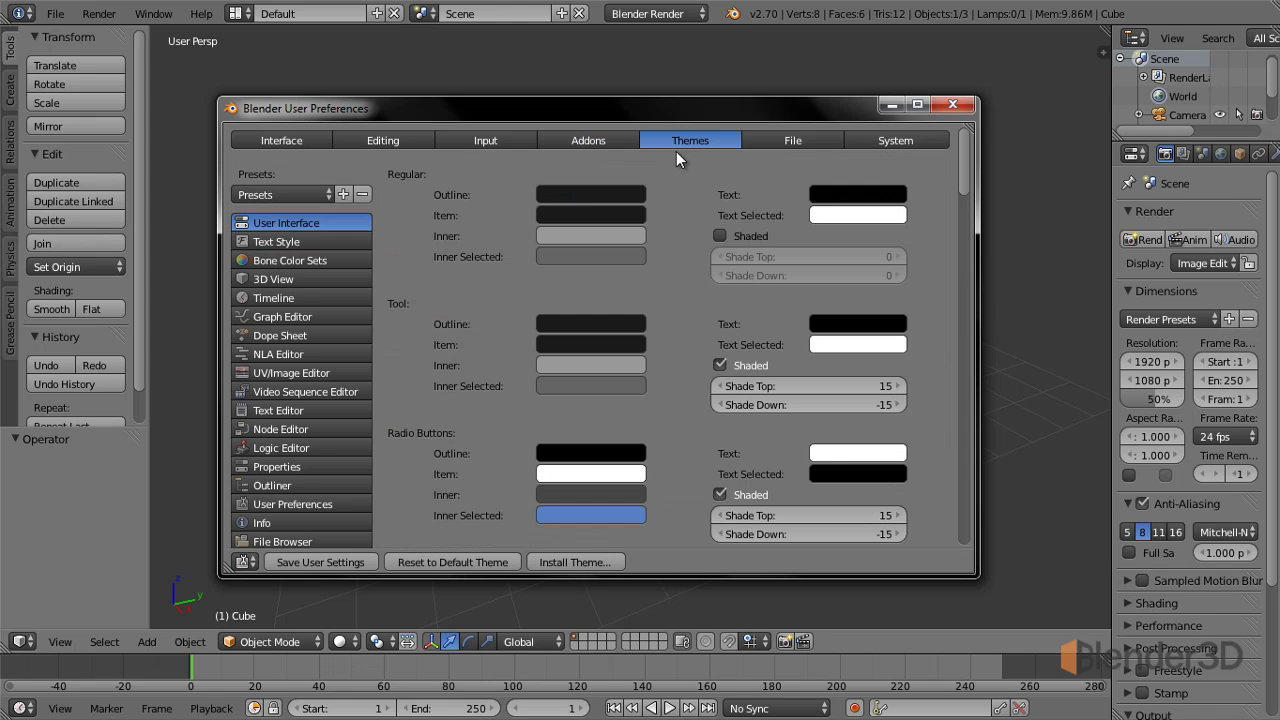
click(767, 137)
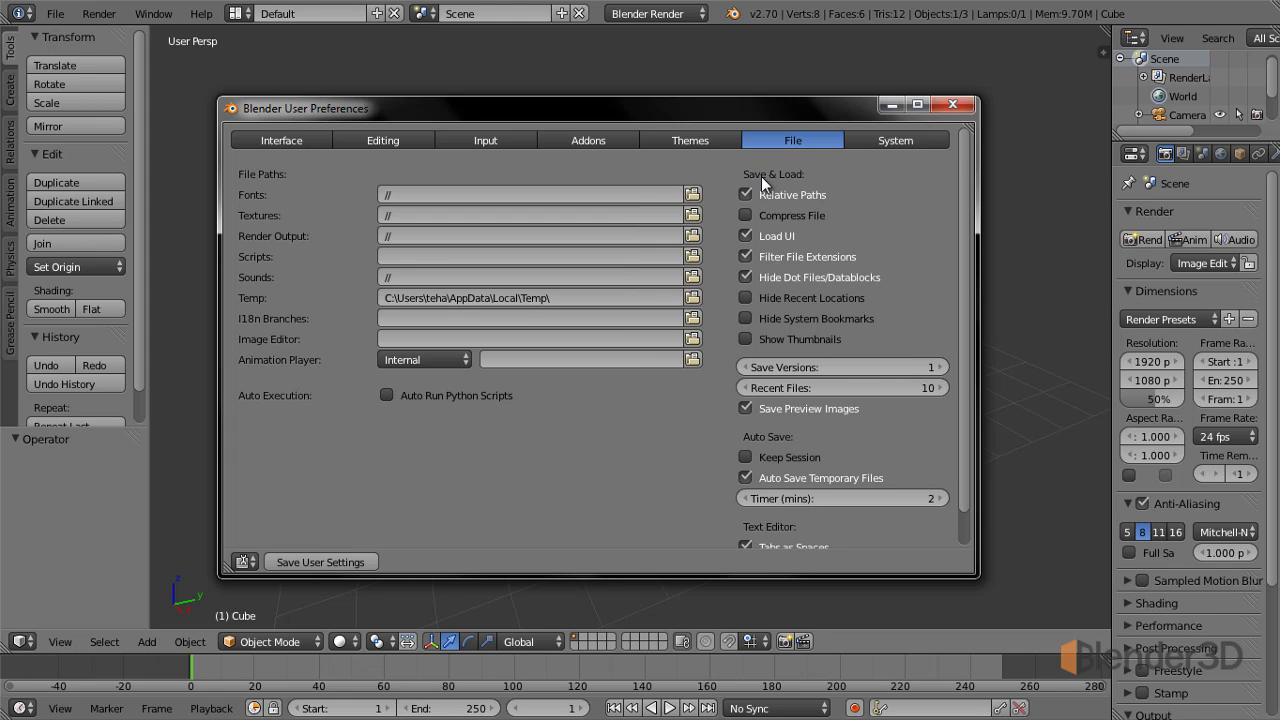
click(889, 141)
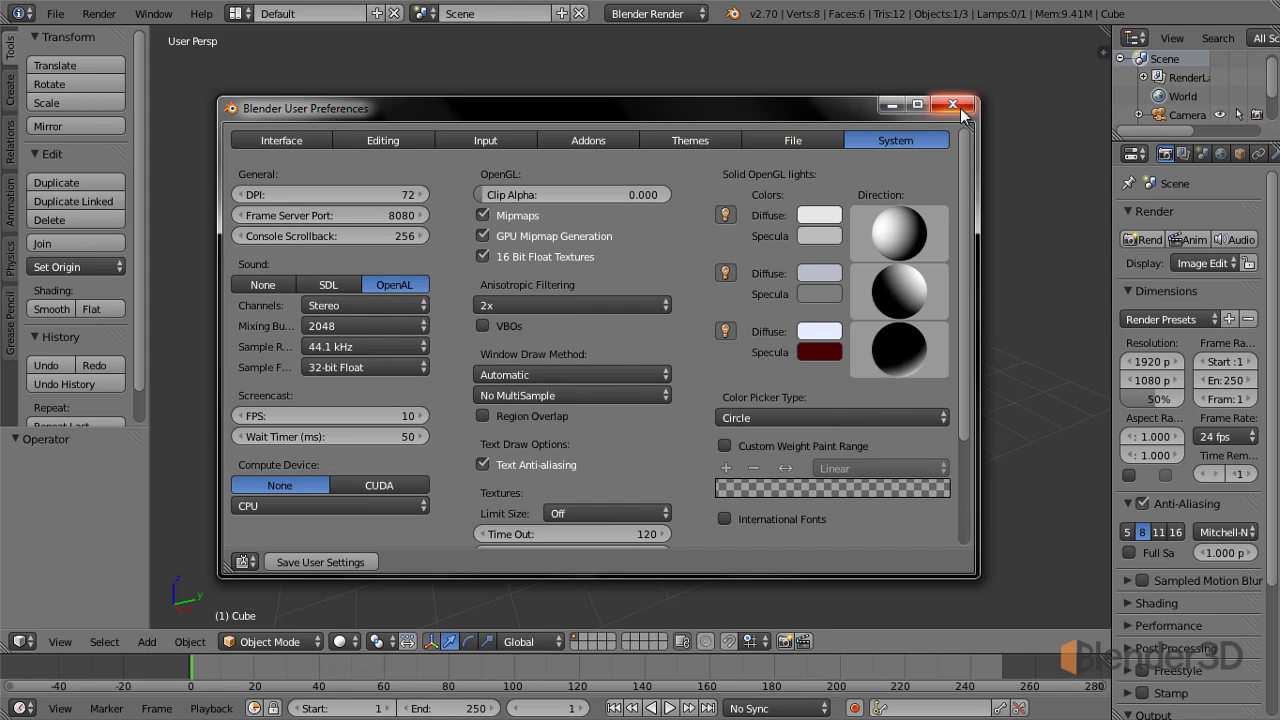
click(952, 104)
click(55, 13)
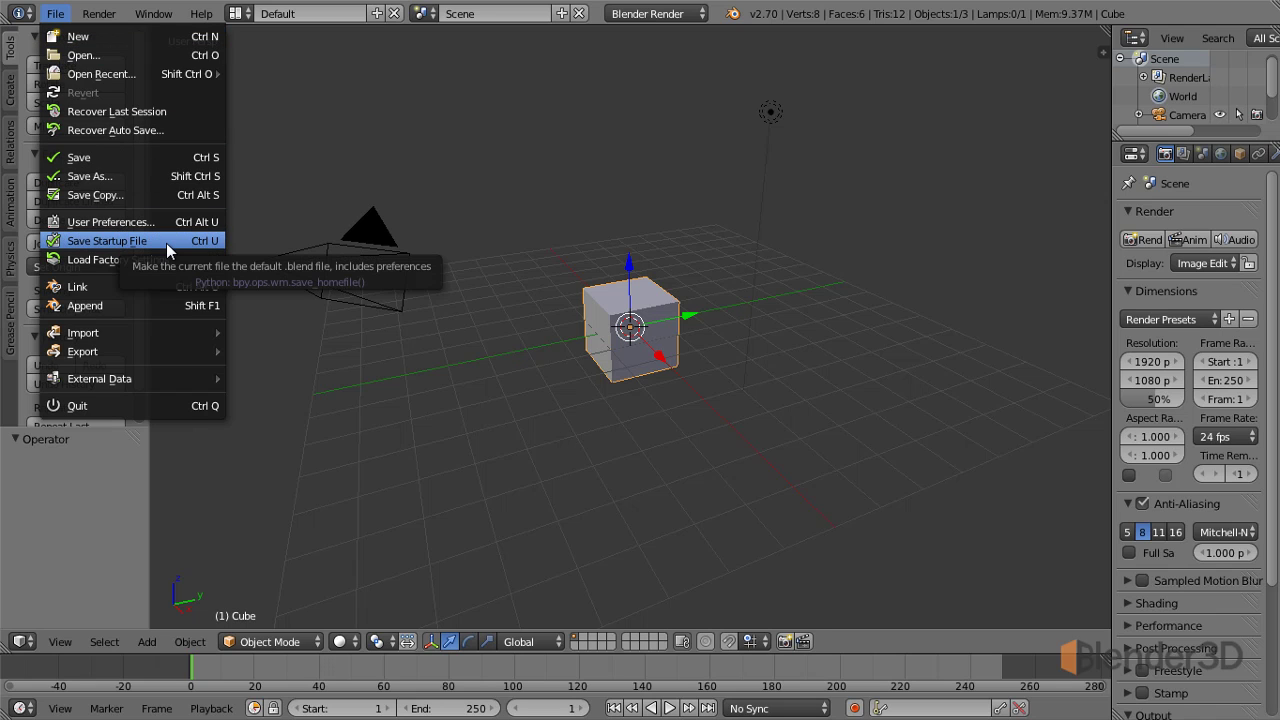
- Close the File menu, raise the 3D View/Timeline border and drag the Properties border left
click(166, 243)
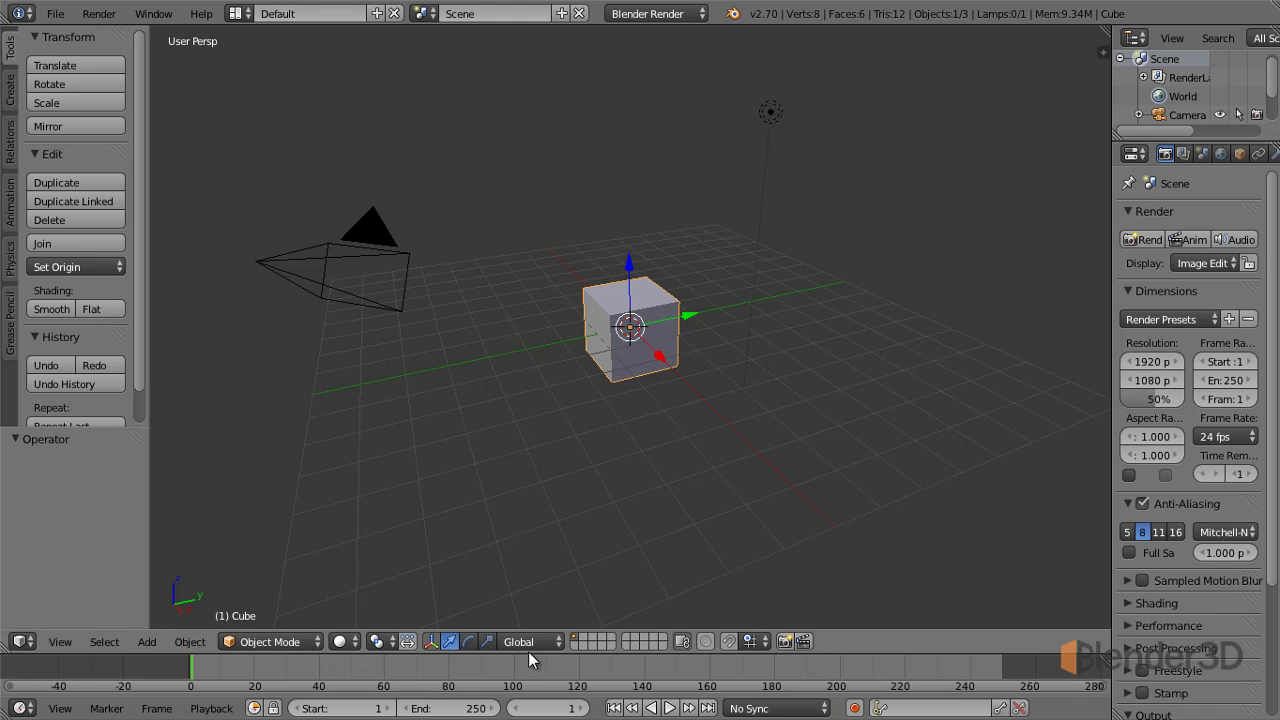
drag(530, 630, 530, 549)
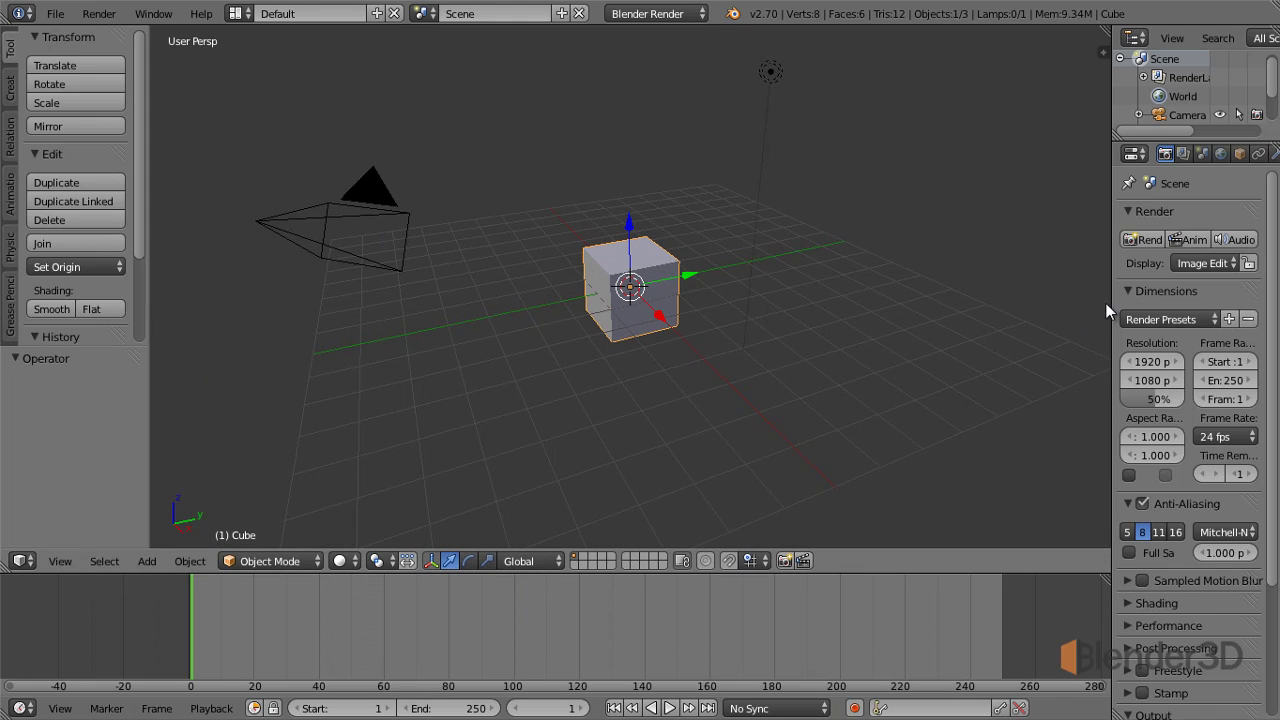
drag(1110, 289, 1068, 289)
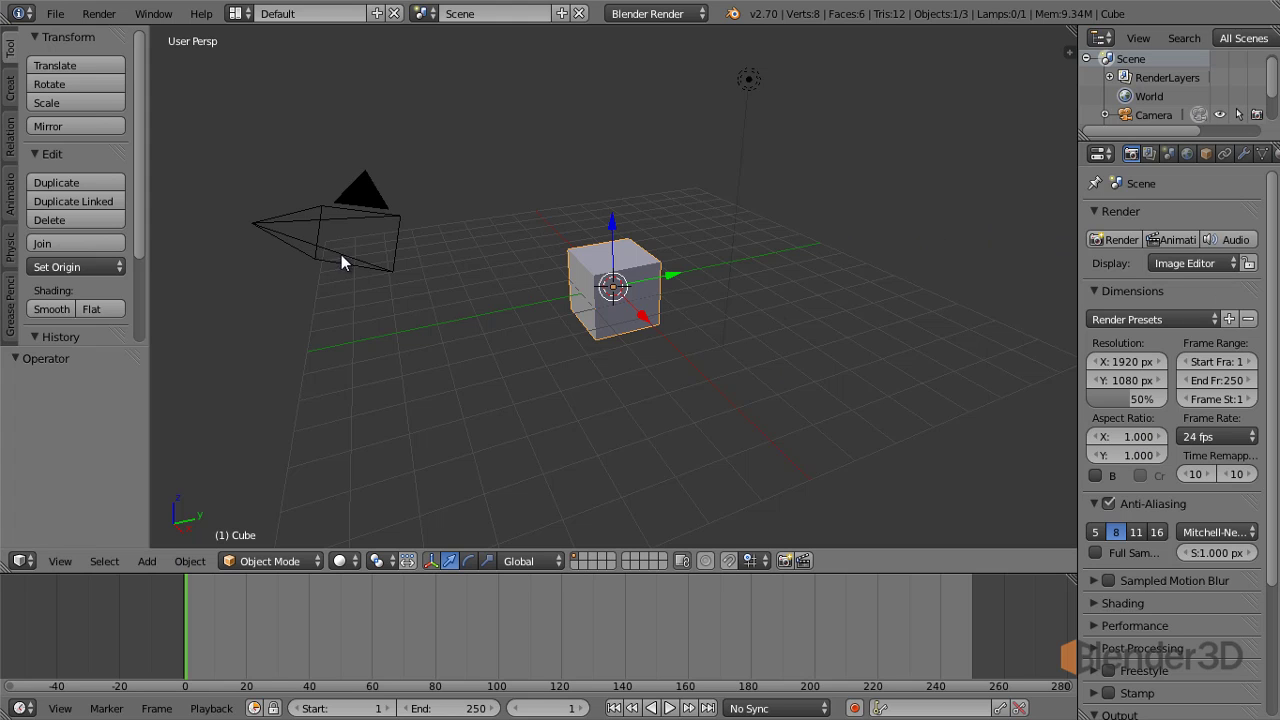
click(55, 13)
- Show the Interface preferences, with tooltips, object info and the 75 px manipulator enabled
click(110, 215)
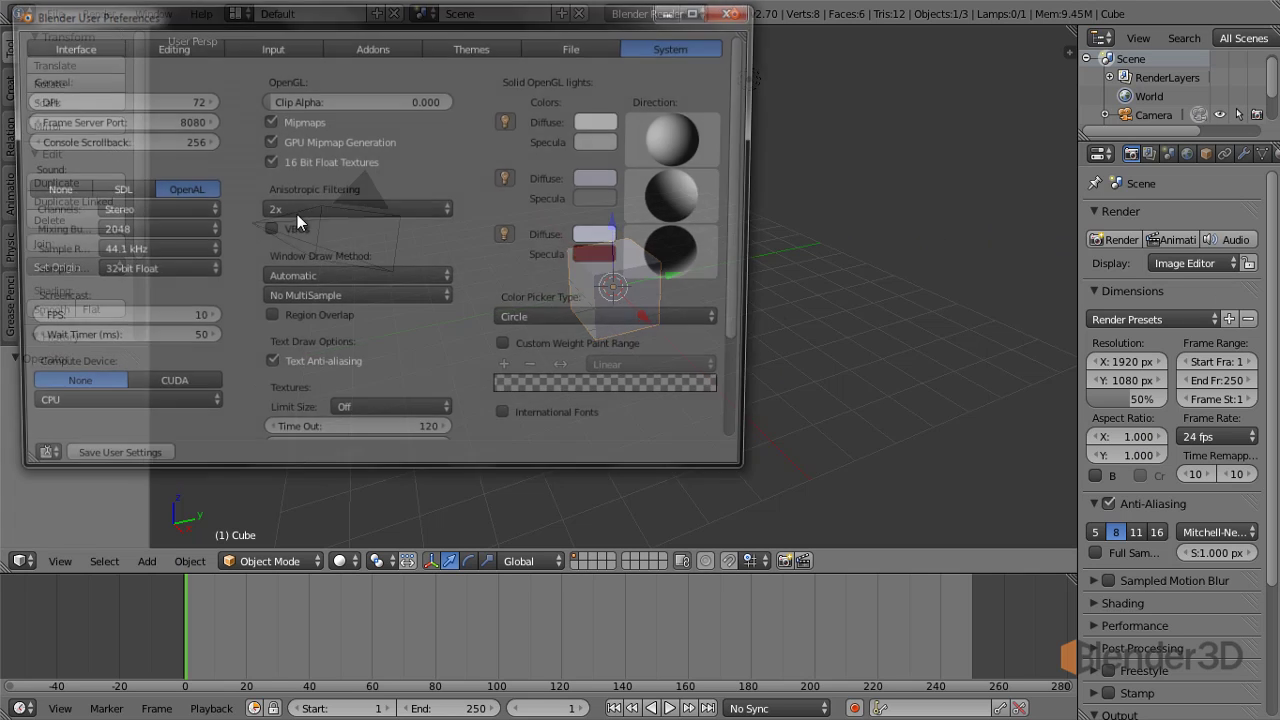
click(250, 46)
click(80, 46)
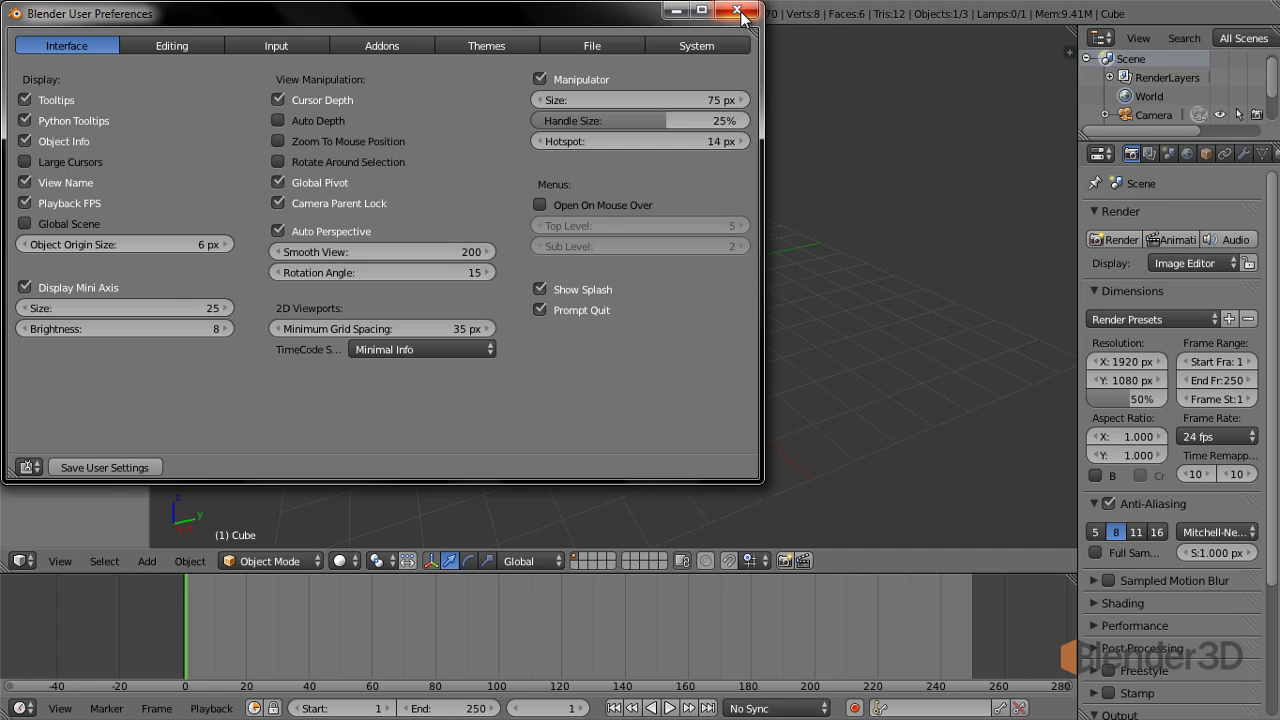
- Close User Preferences and load the factory settings from the File menu
click(740, 17)
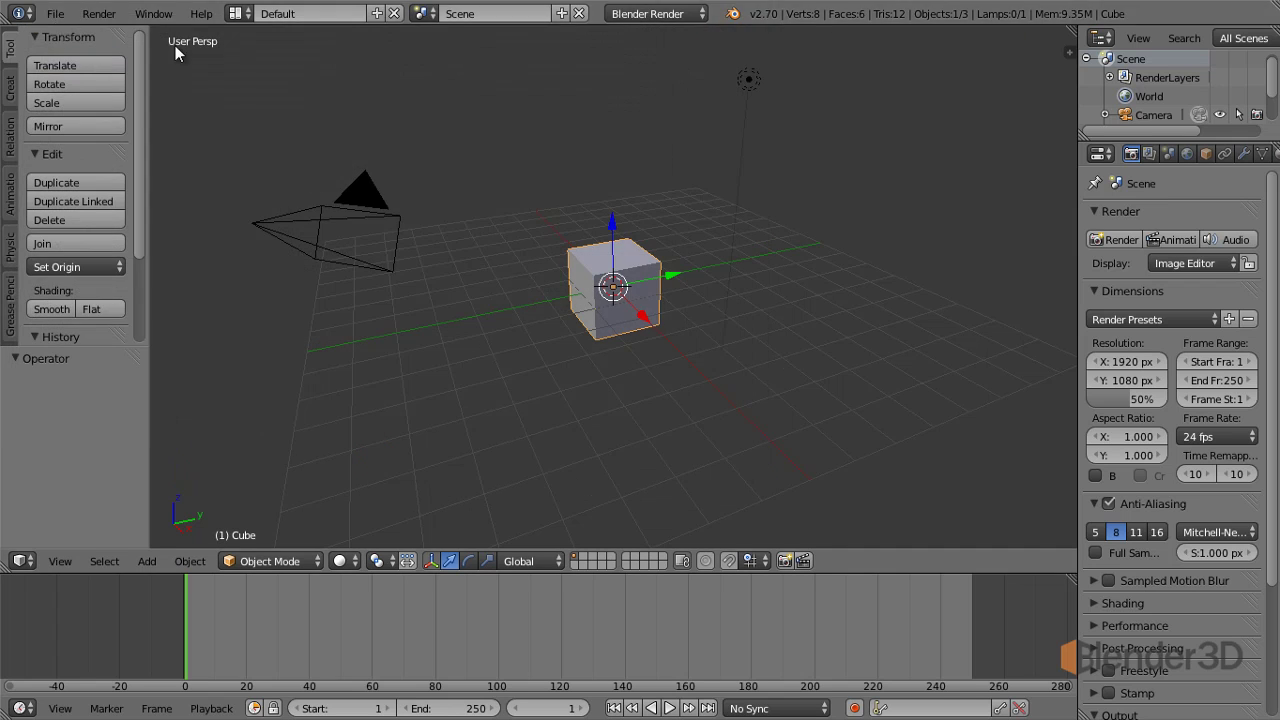
click(54, 13)
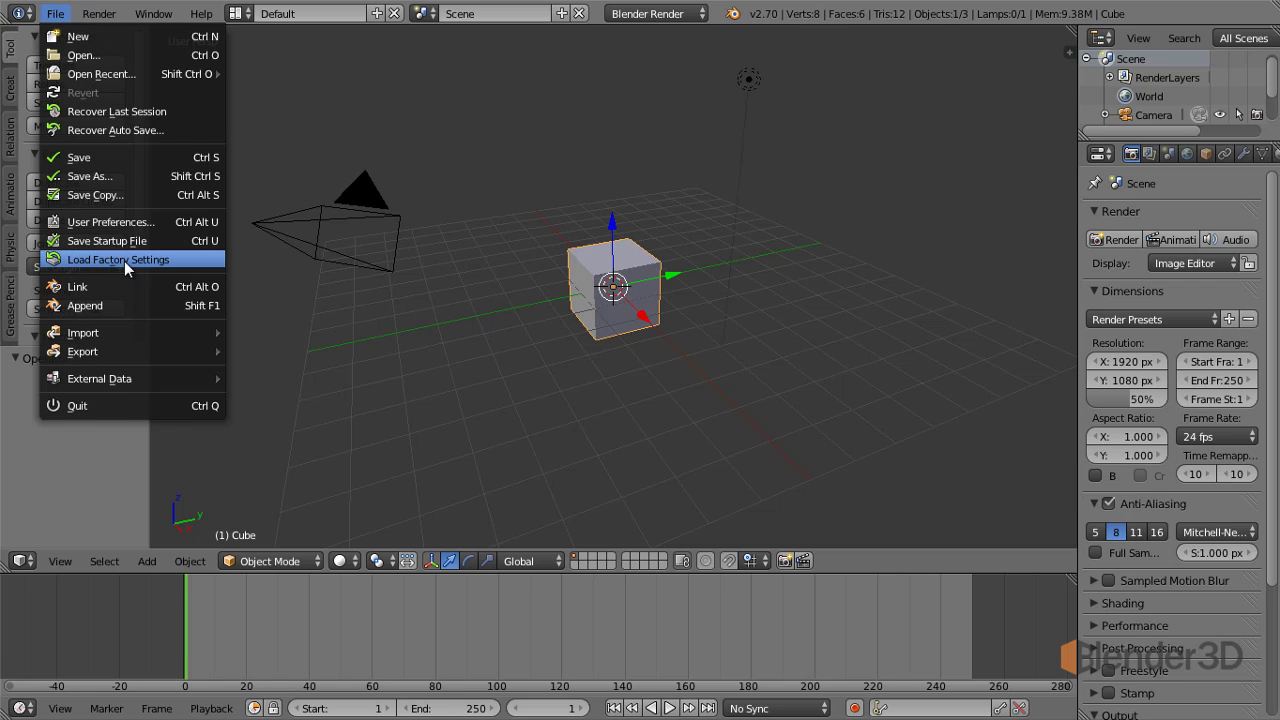
click(124, 261)
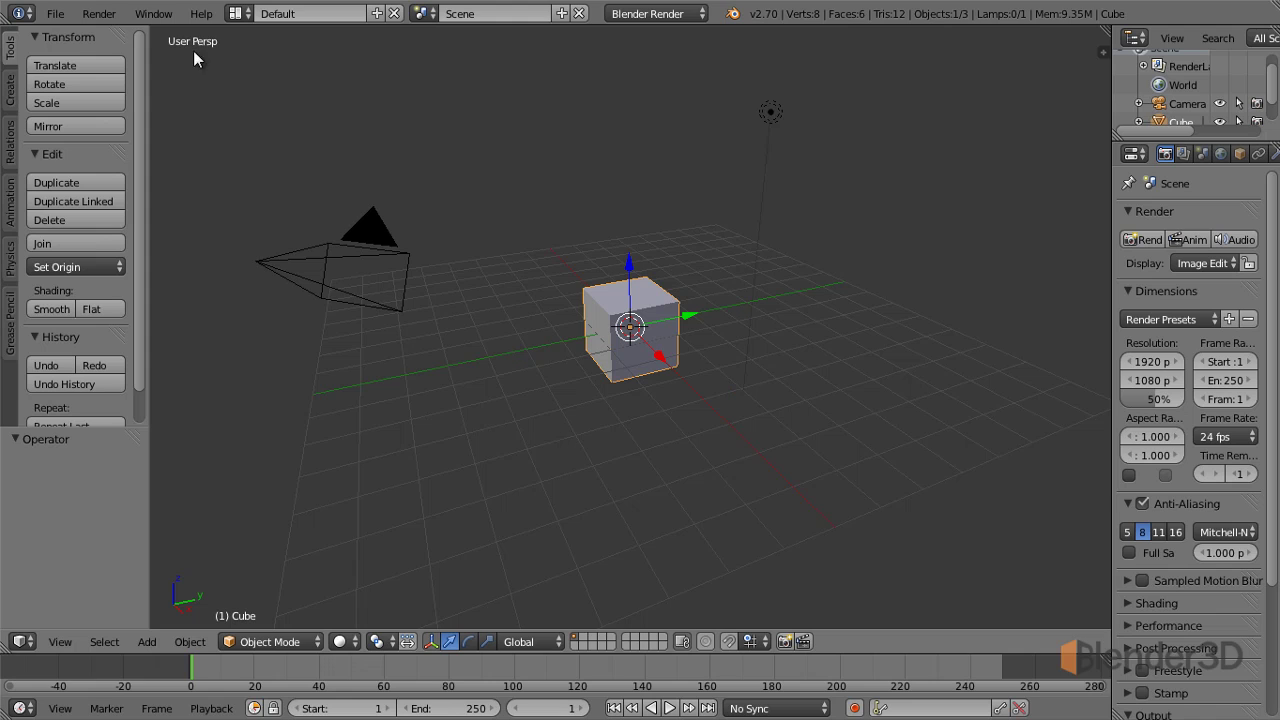
- Browse the File menu once more, then load the factory settings a second time
click(56, 15)
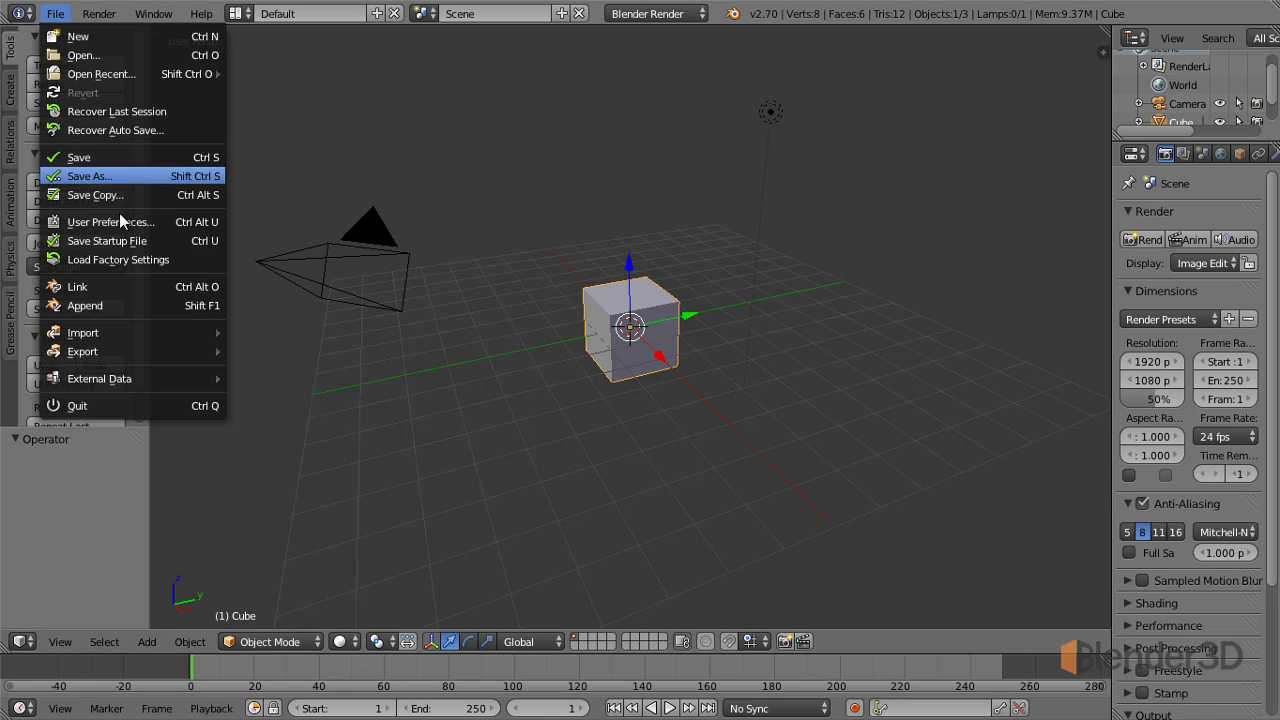
click(123, 241)
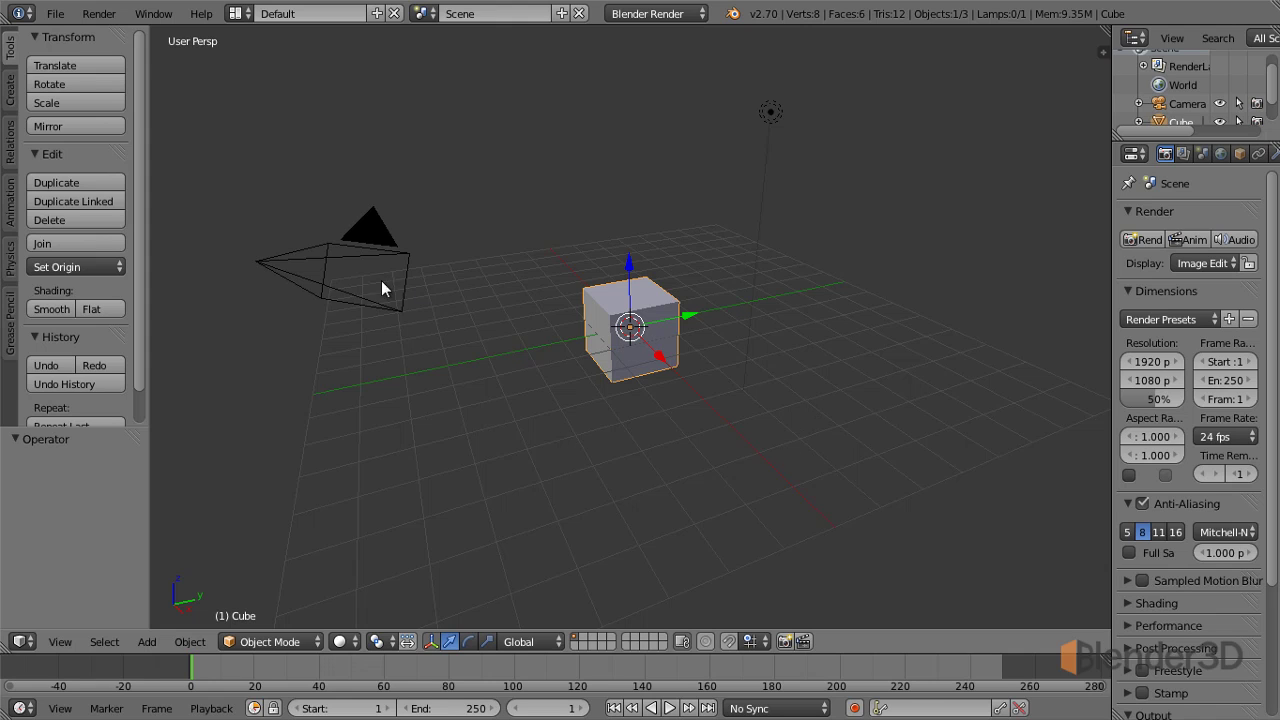
click(55, 14)
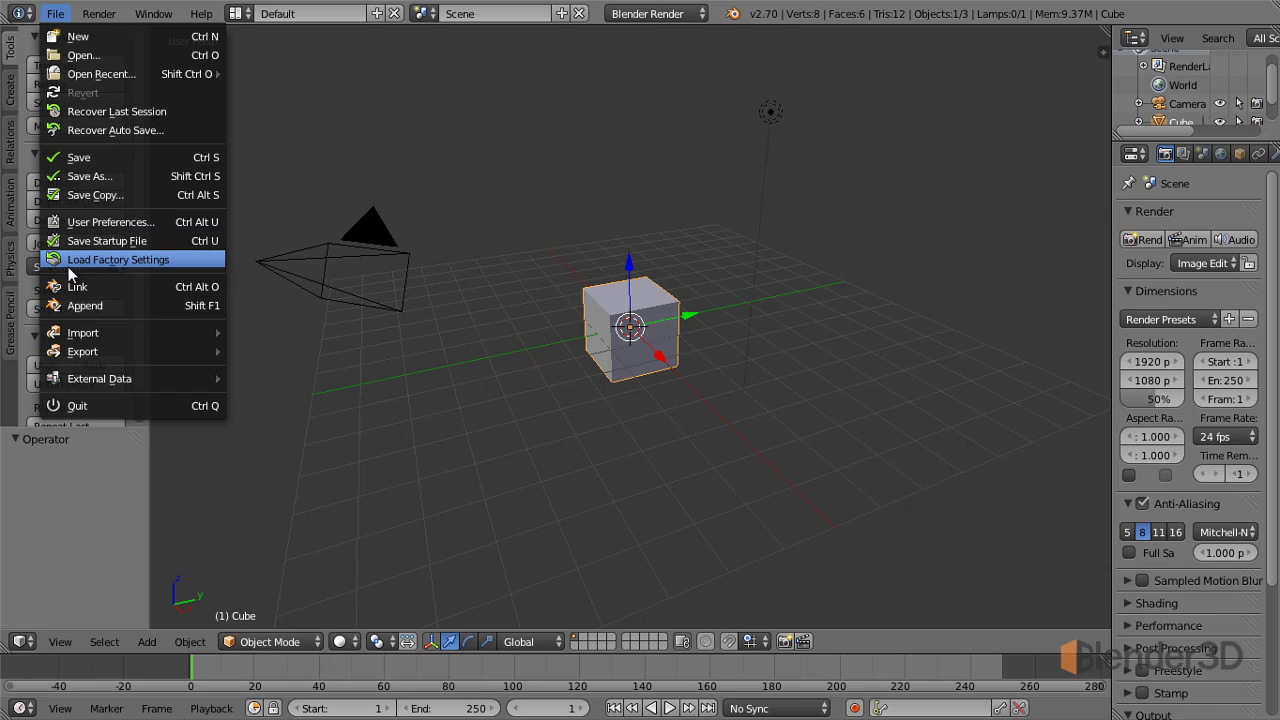
click(153, 263)
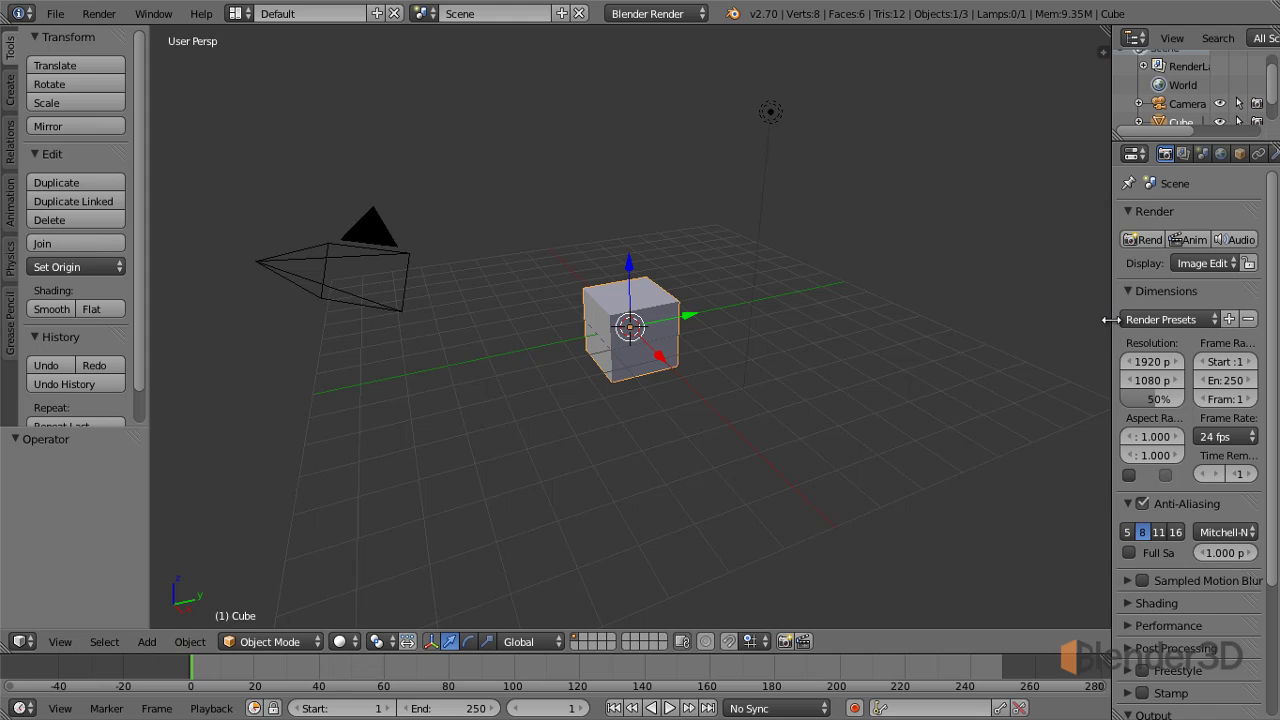
drag(1109, 321, 857, 316)
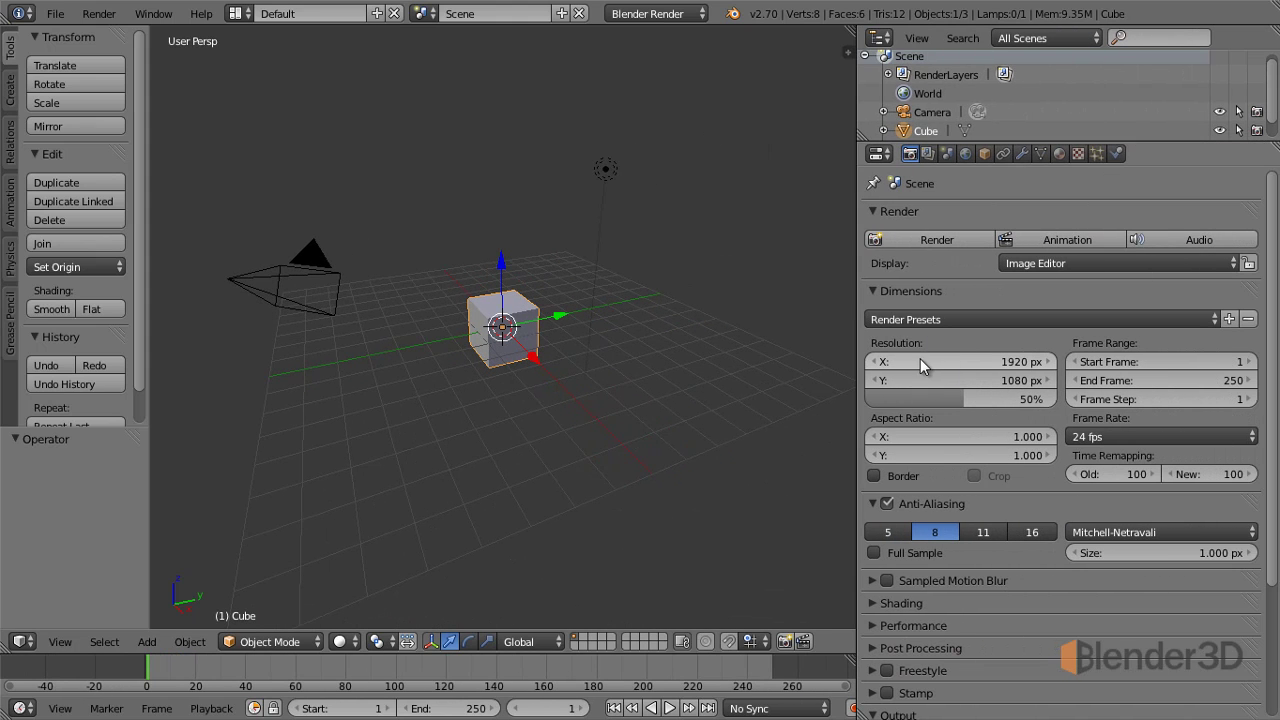
drag(961, 362, 944, 361)
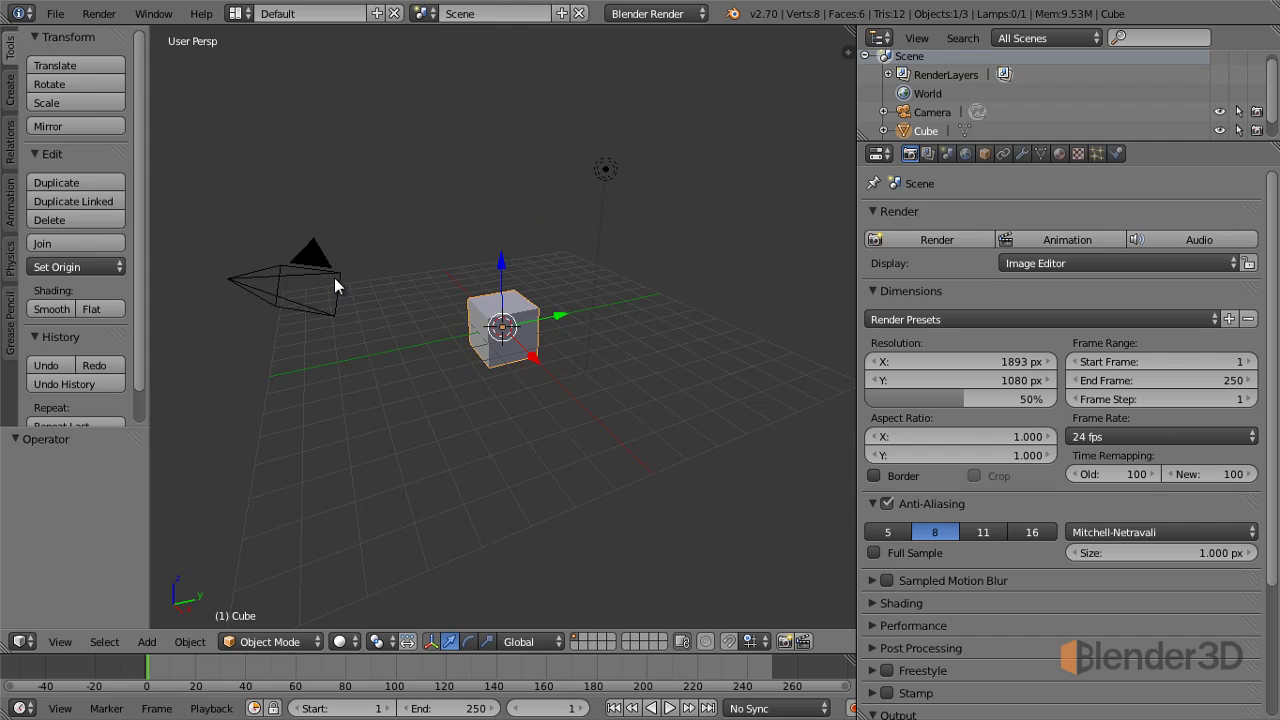
click(55, 14)
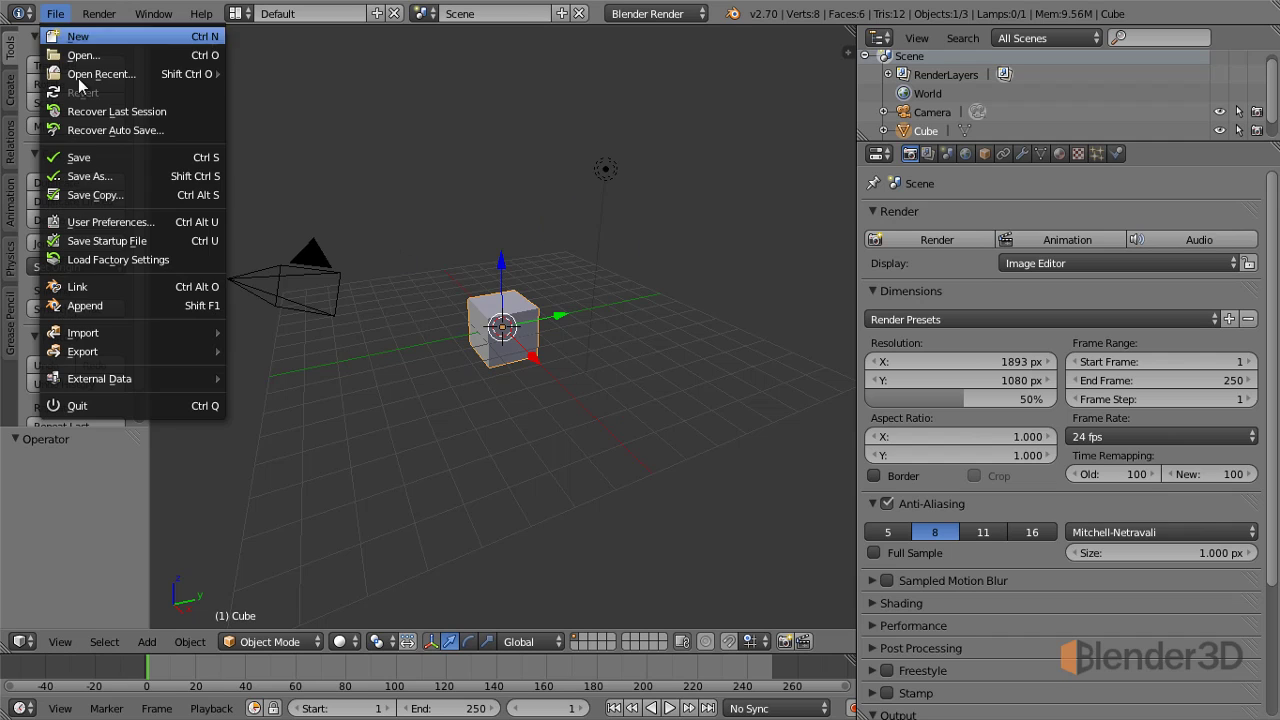
click(97, 262)
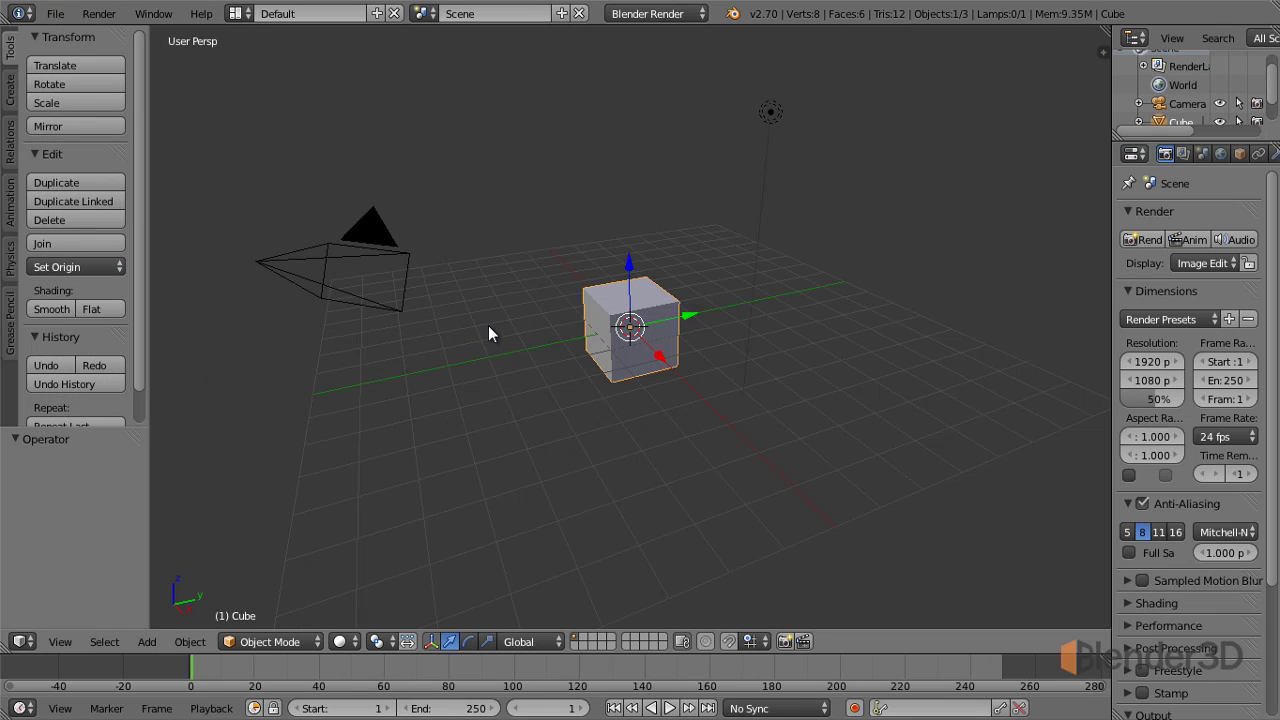
click(55, 13)
click(55, 13)
click(55, 13)
click(60, 14)
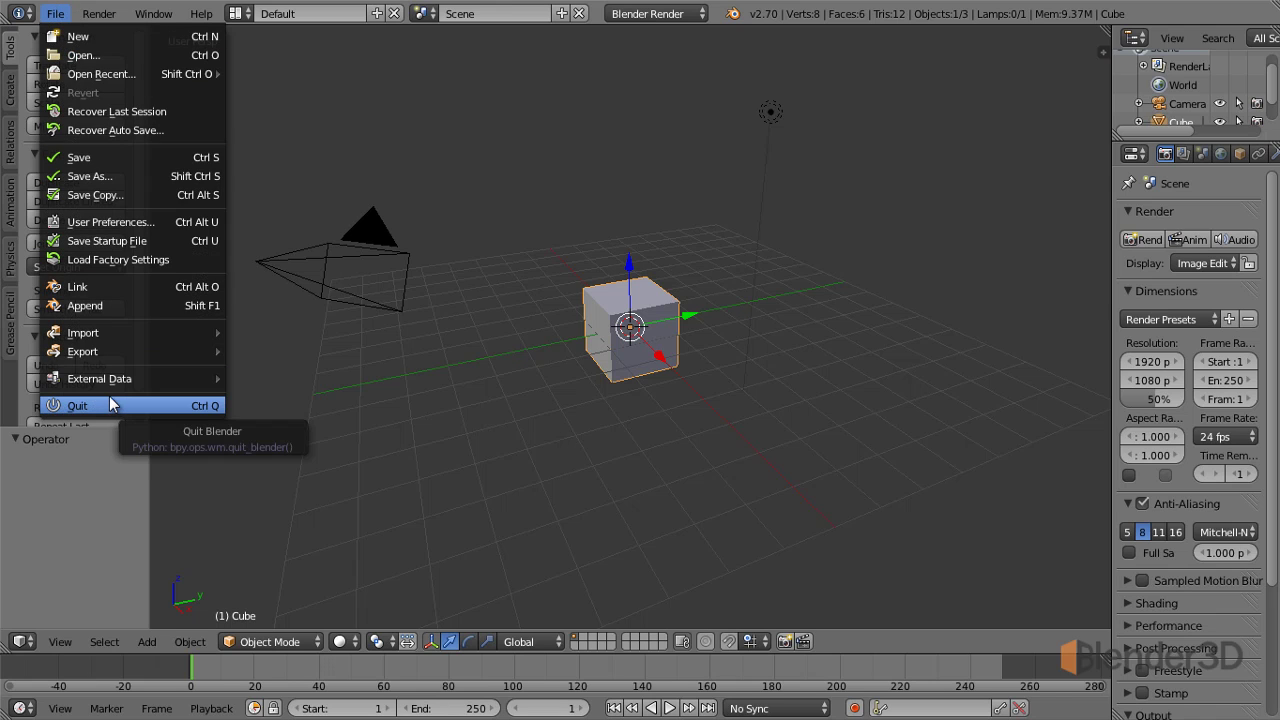
click(95, 14)
click(102, 15)
click(126, 18)
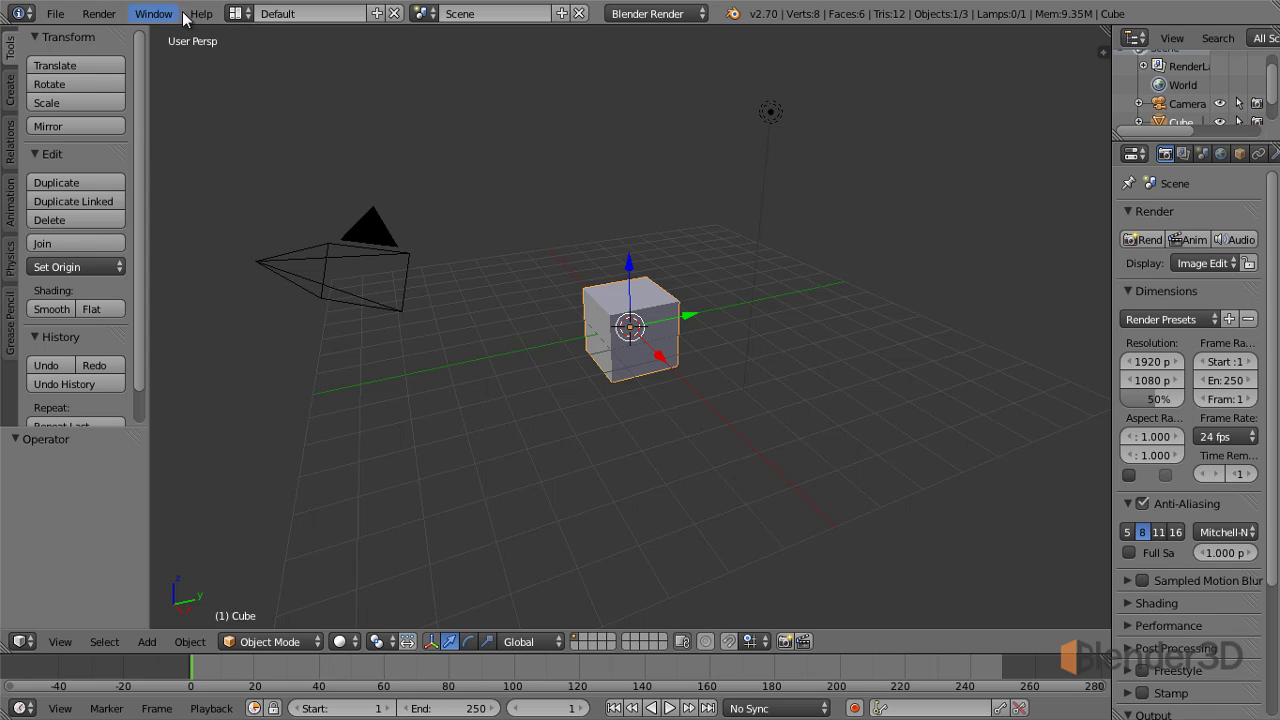
click(100, 14)
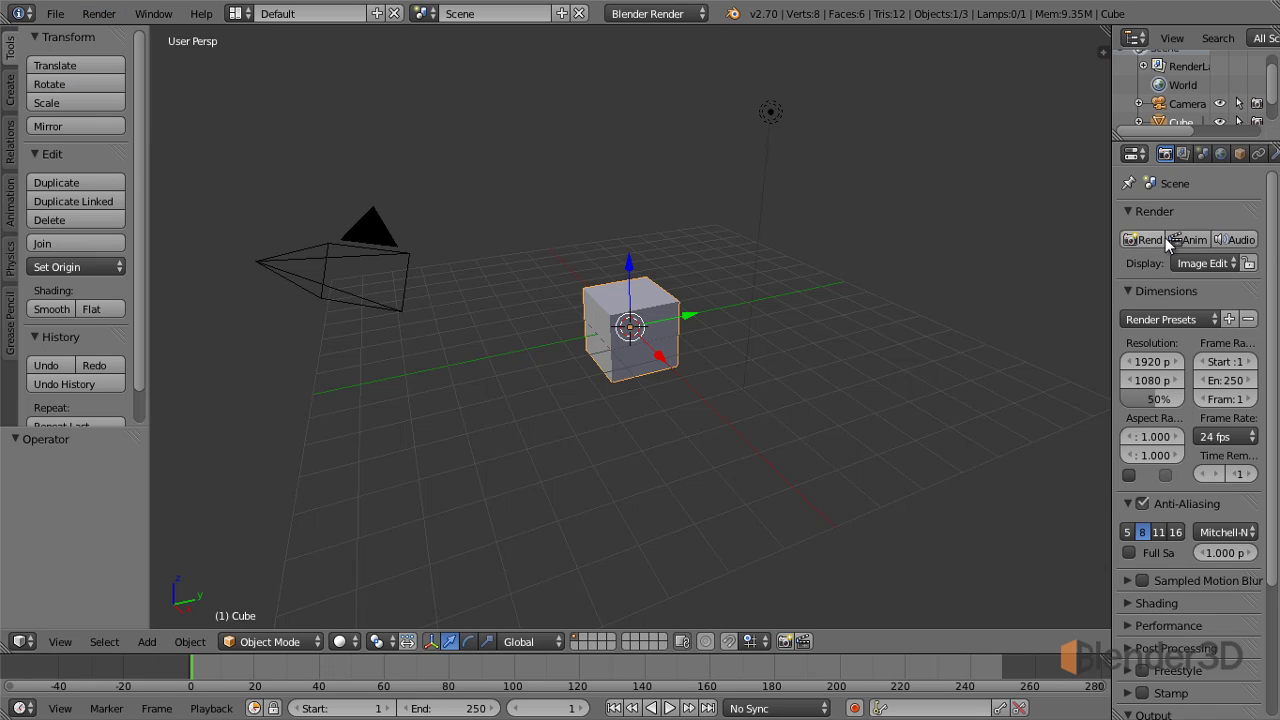
click(98, 13)
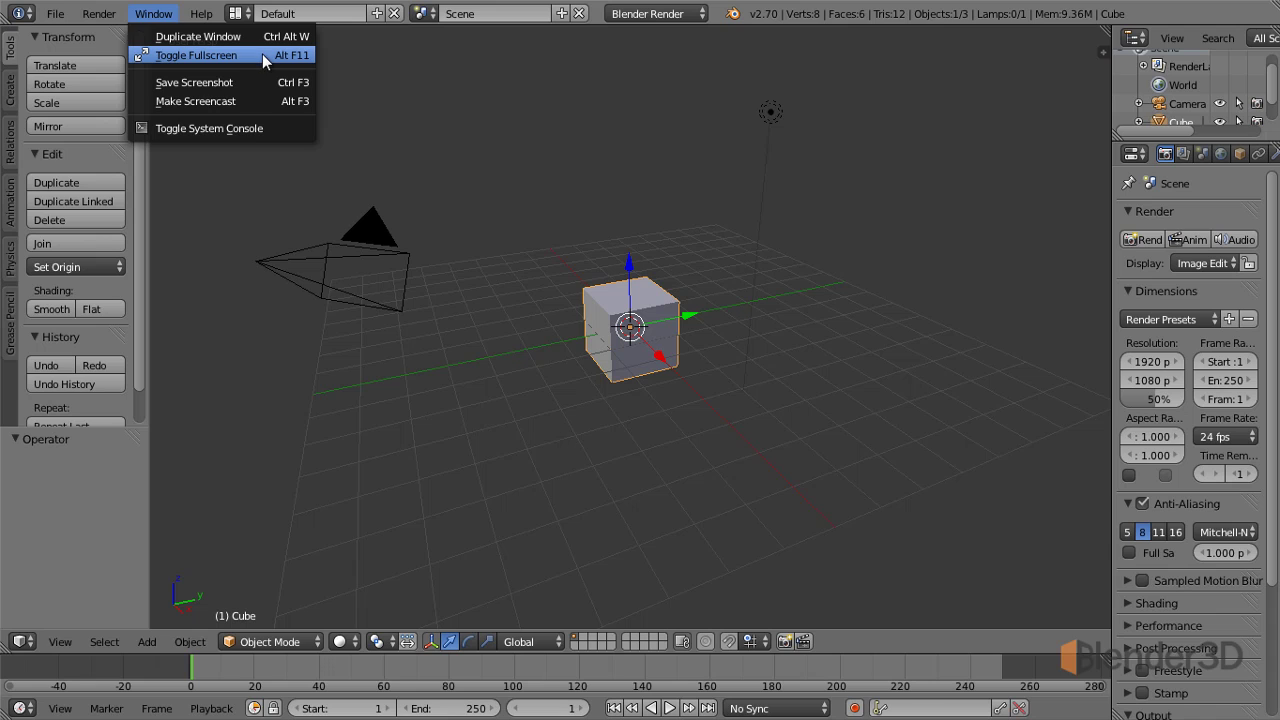
click(153, 13)
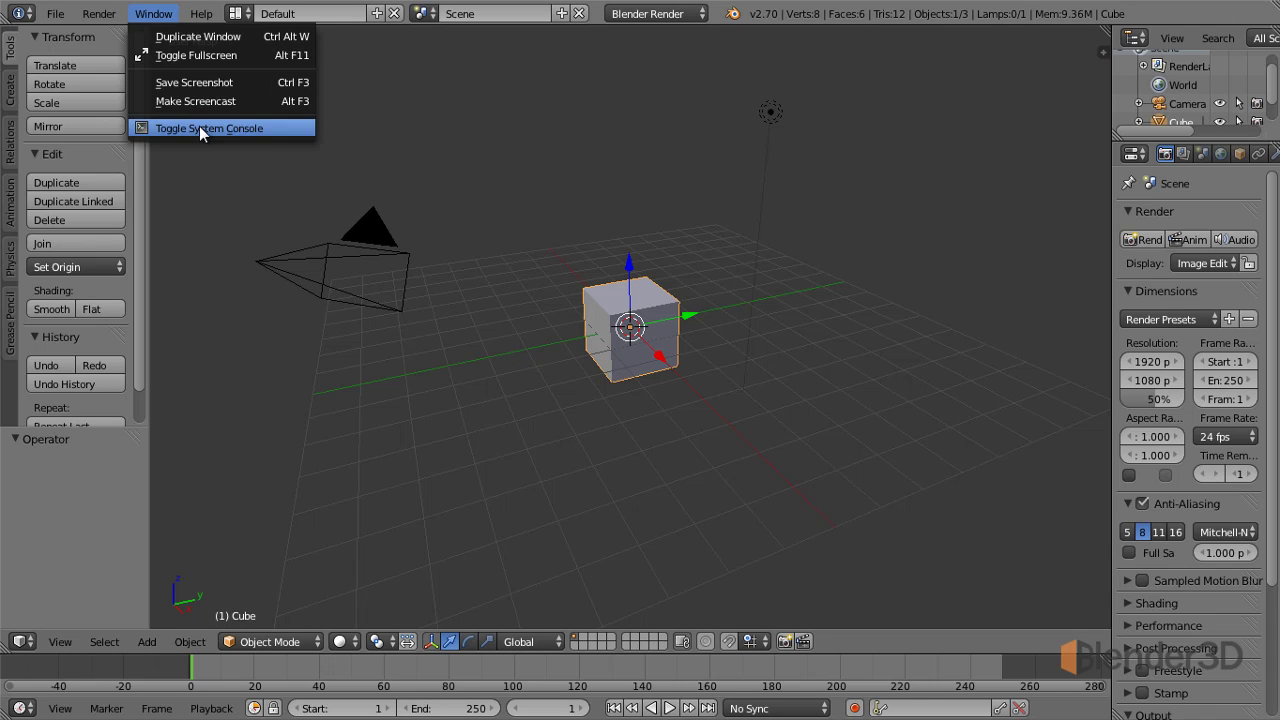
- Reopen the Blender 2.70 splash screen from the Help menu, with beer.blend listed among recent files
click(201, 13)
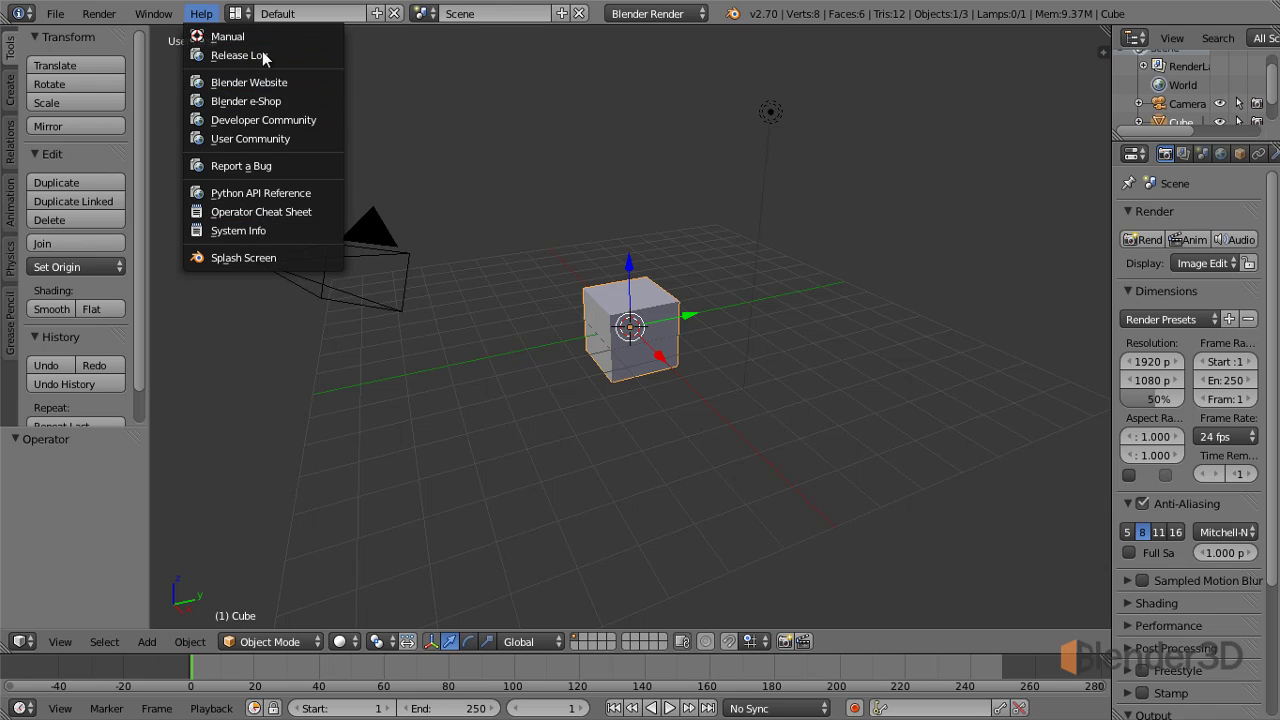
click(293, 258)
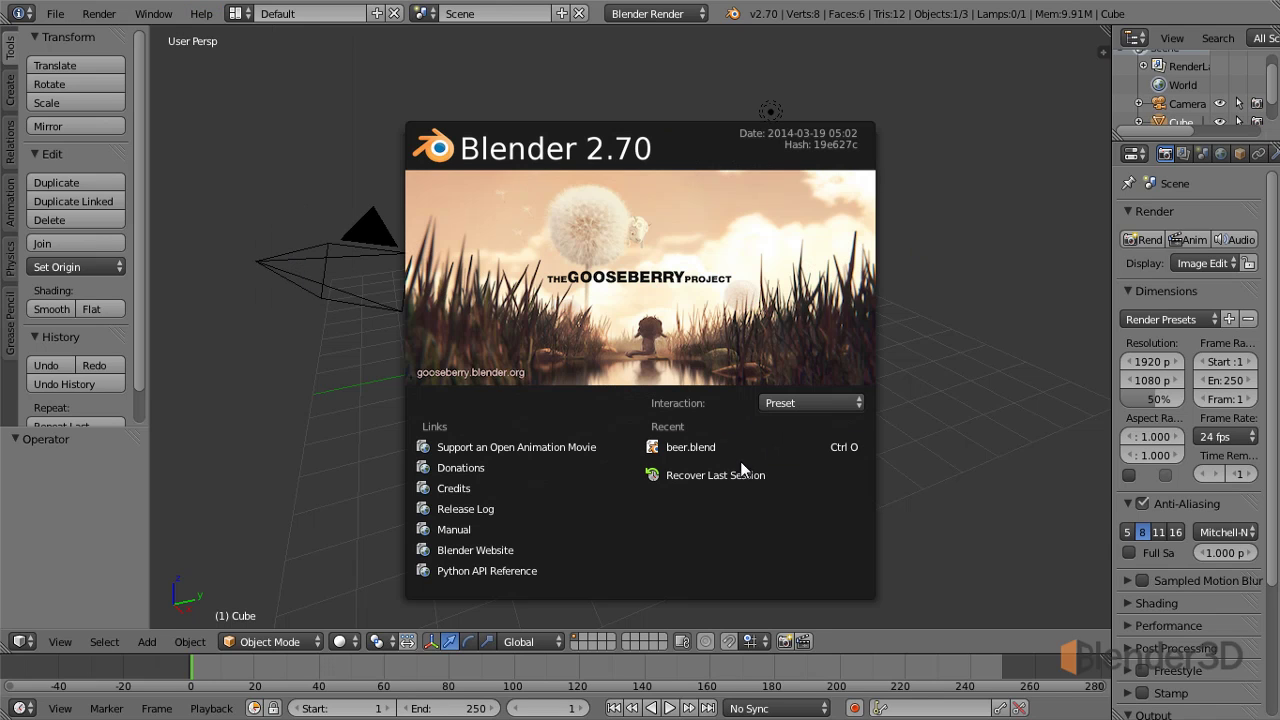